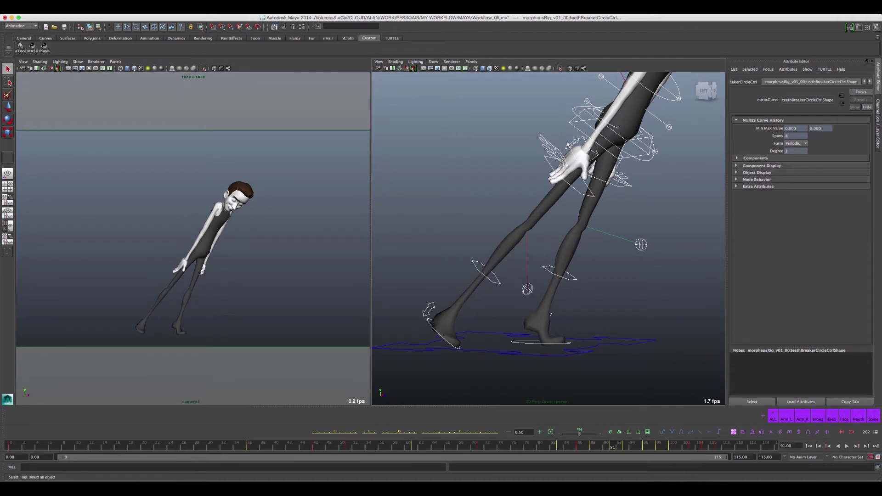
Fit the rig in the perspective view and compare the frame-88 crouch with frames 91 and 96
alt+right_drag(567, 137, 535, 238)
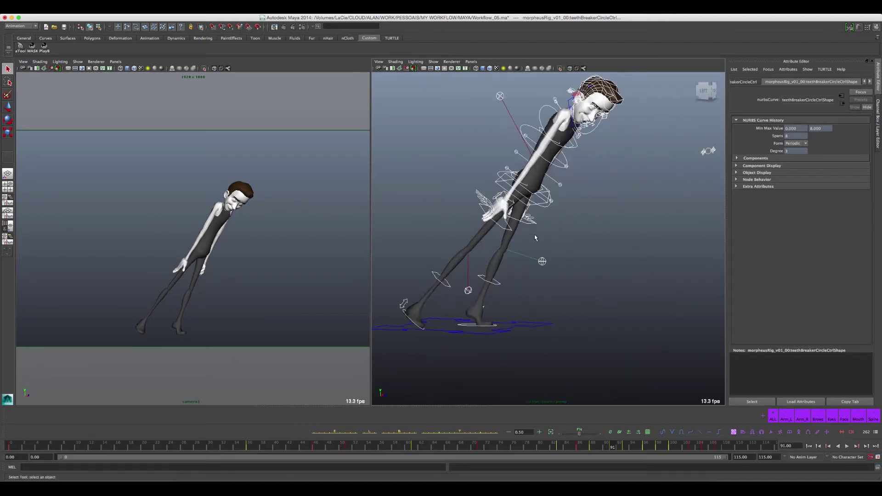
alt+middle_drag(535, 238, 561, 287)
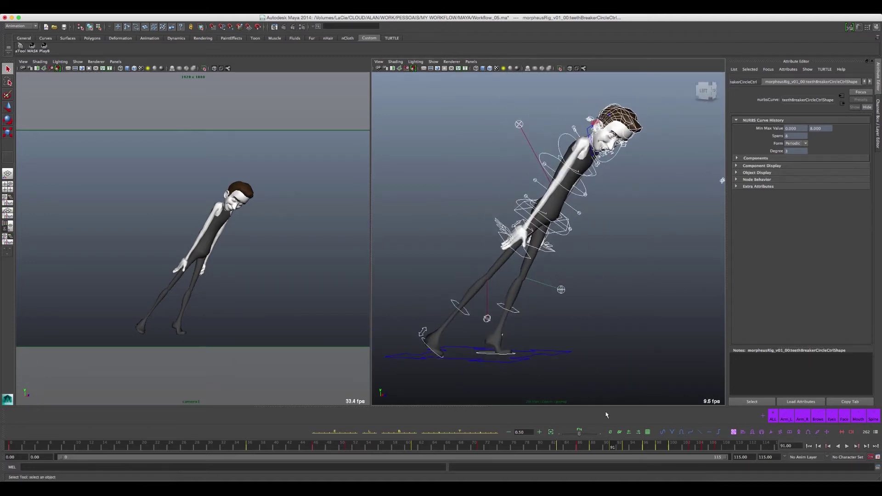
click(594, 442)
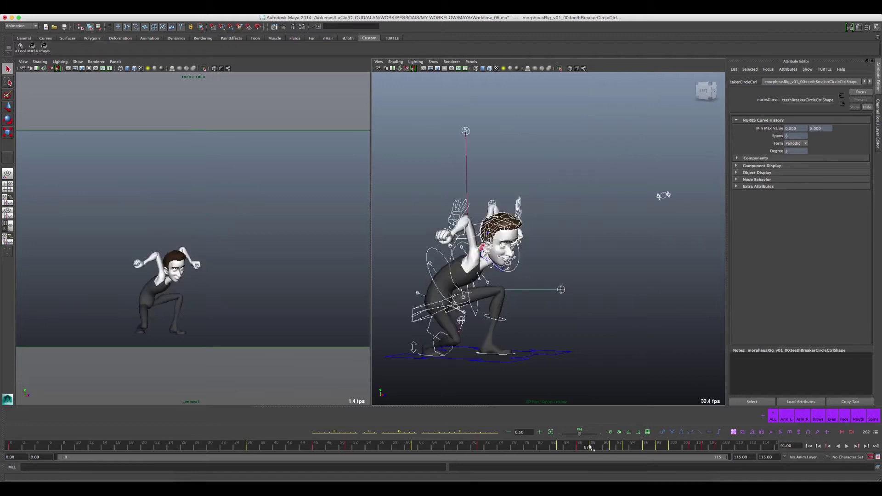
drag(610, 446, 613, 445)
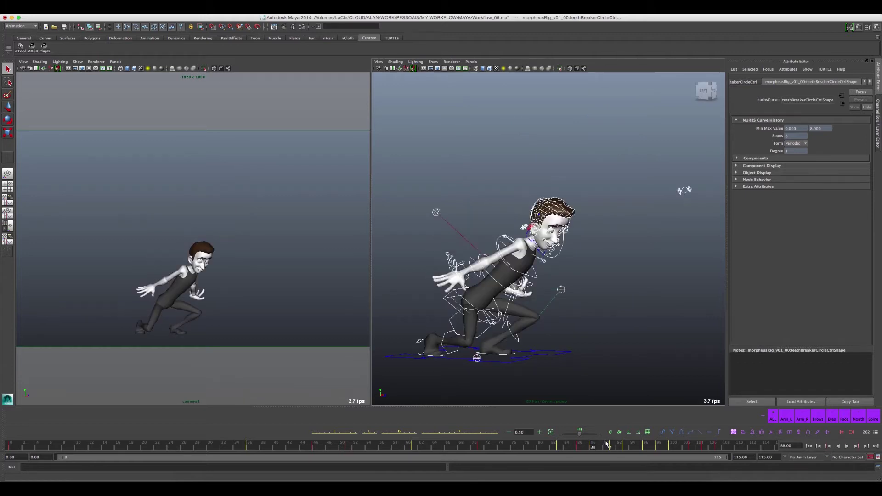
key(comma)
key(alt+v)
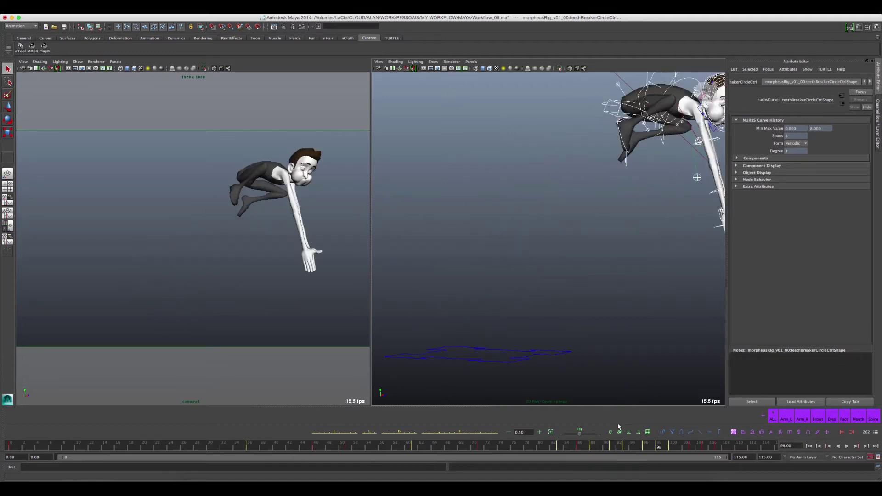
key(comma)
key(comma)
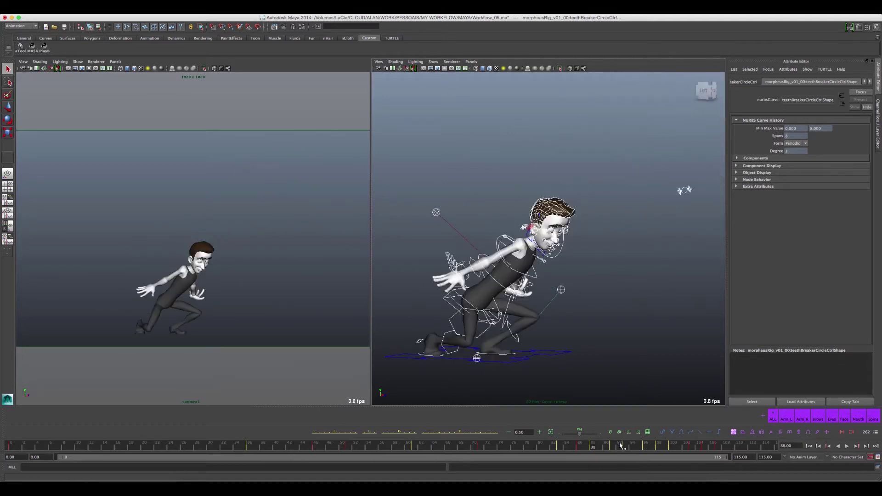
mouse_move(617, 445)
mouse_down()
mouse_move(588, 440)
mouse_move(622, 454)
mouse_up()
Play the leap from the frame-88 crouch and from frame 91, stopping around frame 92
click(619, 451)
click(593, 448)
key(alt+v)
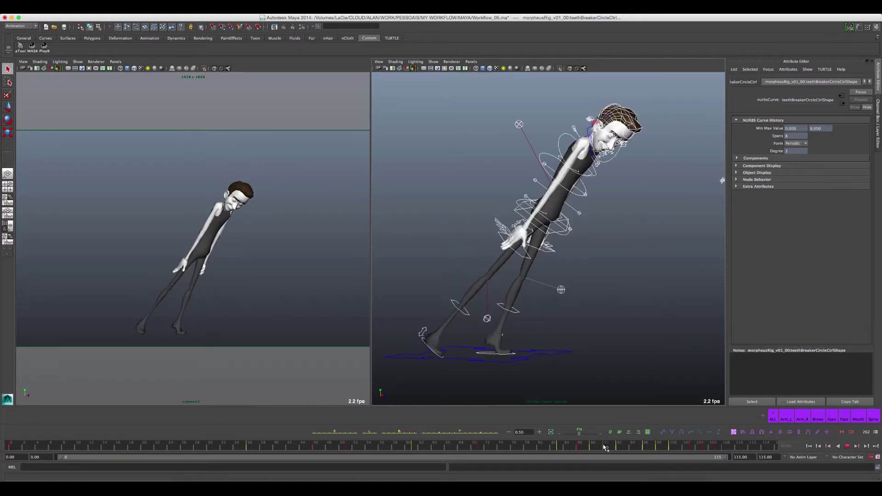
click(615, 448)
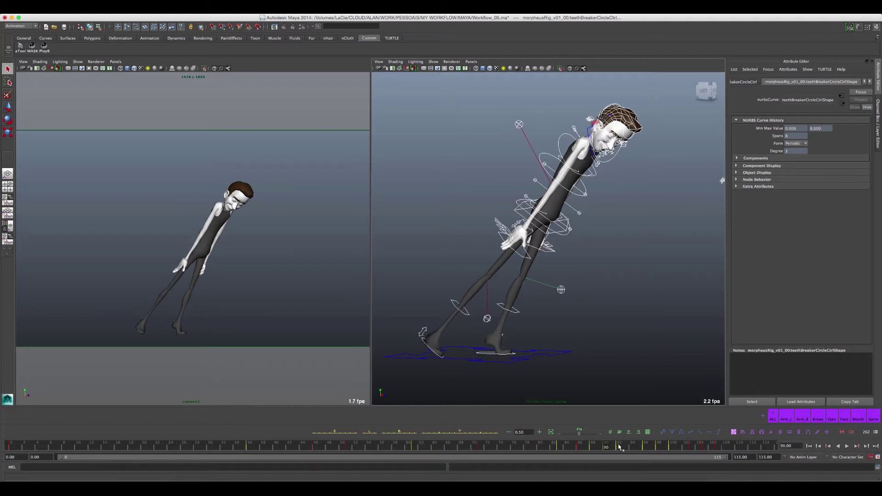
drag(616, 451, 607, 448)
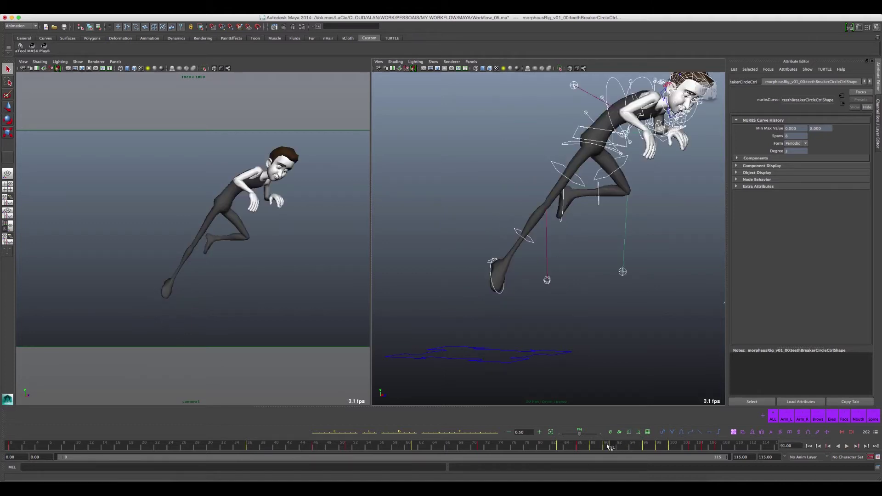
key(alt+v)
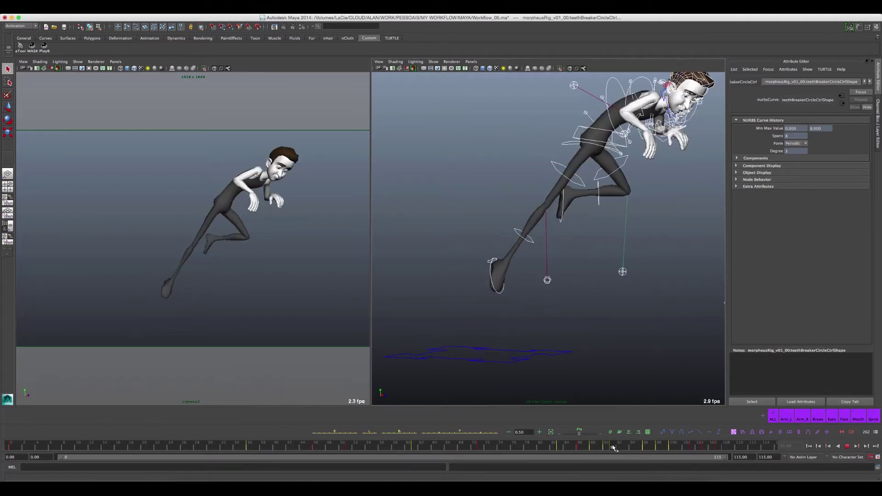
click(614, 448)
Play from frame 96 and review the landing frames 100 to 108
click(645, 448)
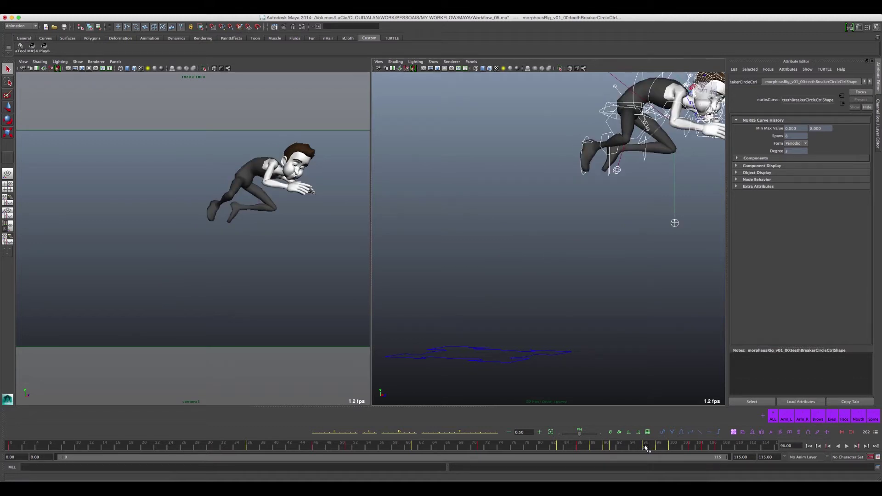
key(alt+v)
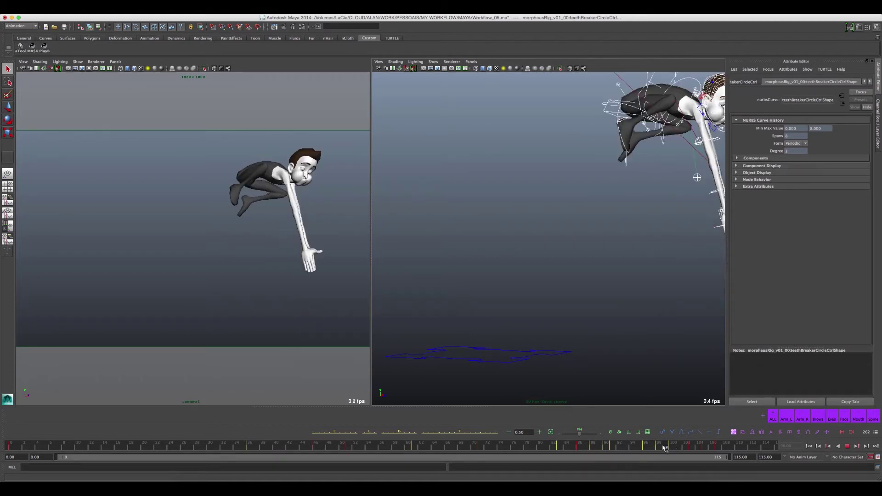
drag(661, 450, 694, 448)
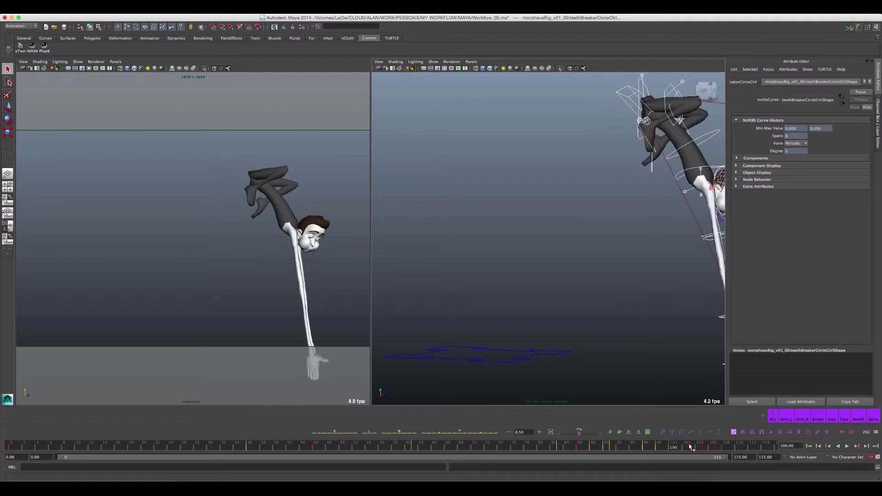
mouse_move(679, 449)
mouse_down()
mouse_move(656, 451)
mouse_move(674, 449)
mouse_up()
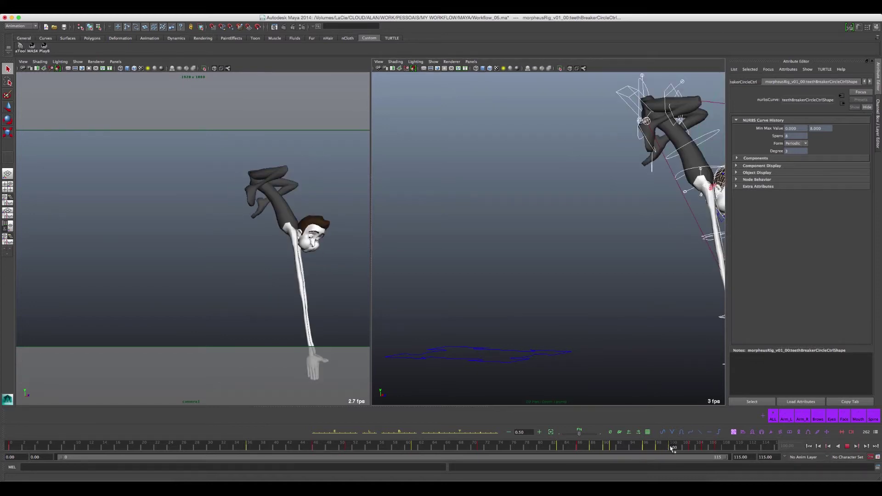
click(693, 448)
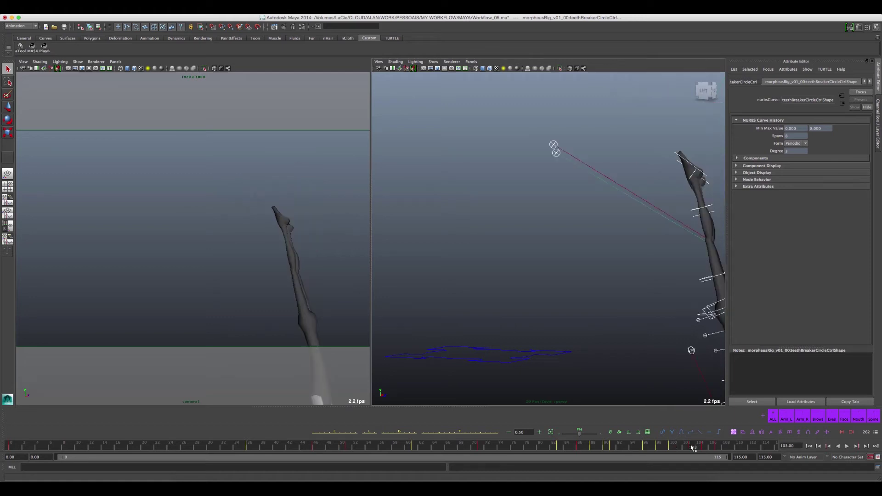
mouse_move(693, 450)
shift+mouse_down()
mouse_move(722, 450)
mouse_move(707, 455)
shift+mouse_up()
click(674, 449)
key(alt+v)
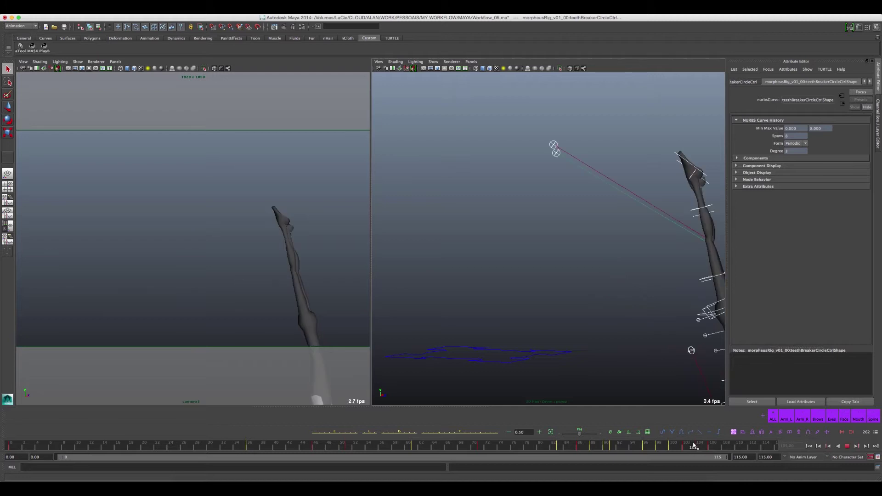
Mark frames 104–108, then scrub back from frame 109 to frame 96
shift+drag(694, 445, 718, 451)
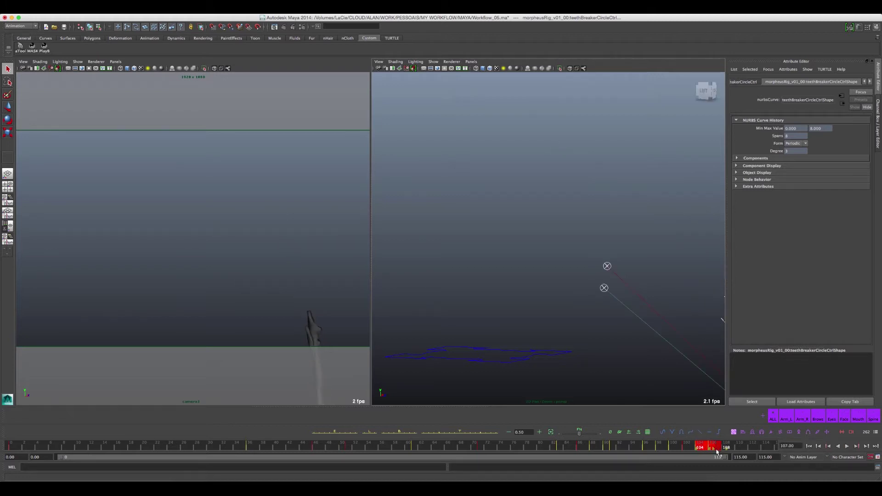
click(718, 448)
key(comma)
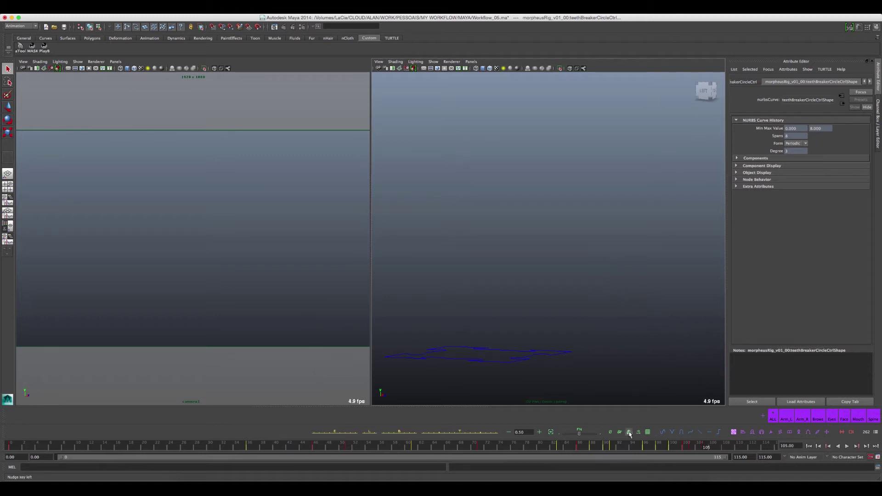
click(692, 441)
drag(700, 448, 643, 446)
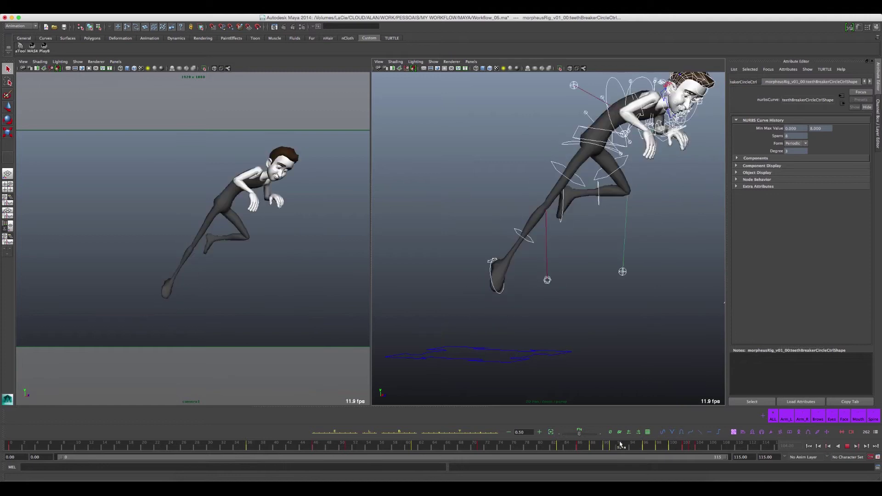
drag(642, 446, 622, 446)
click(622, 445)
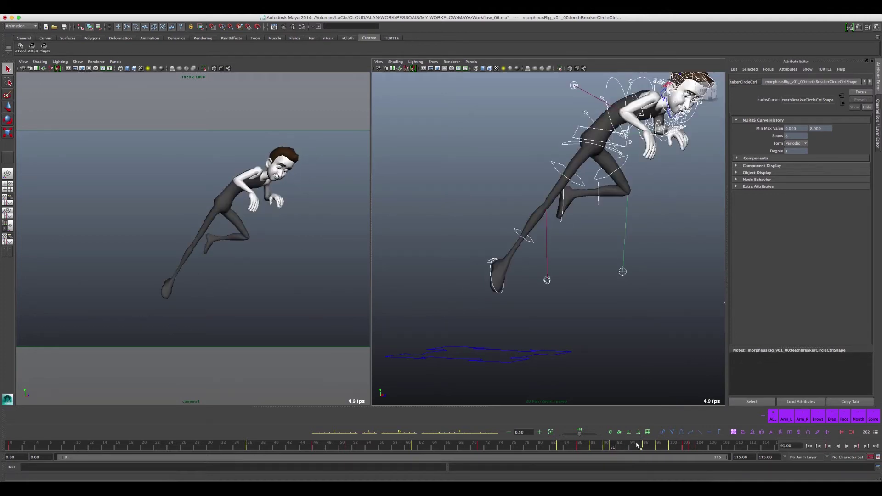
click(646, 446)
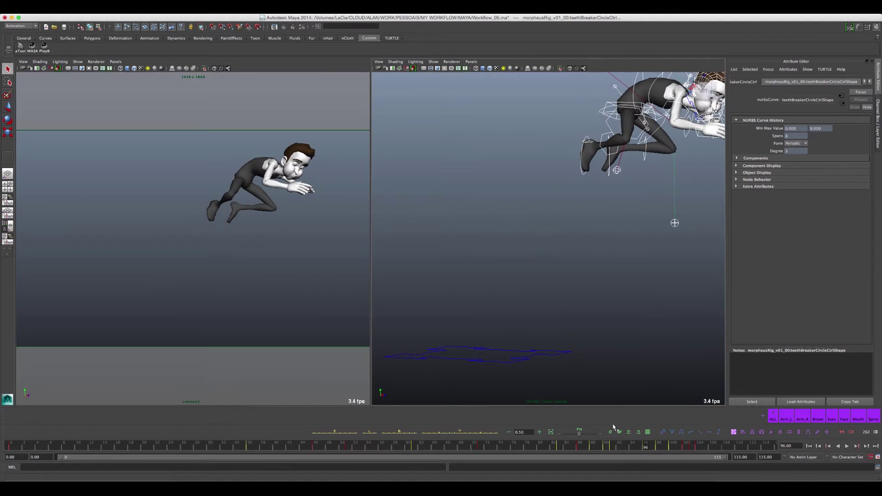
Scrub the stretch pose between frames 91 and 95
click(613, 446)
drag(615, 446, 634, 448)
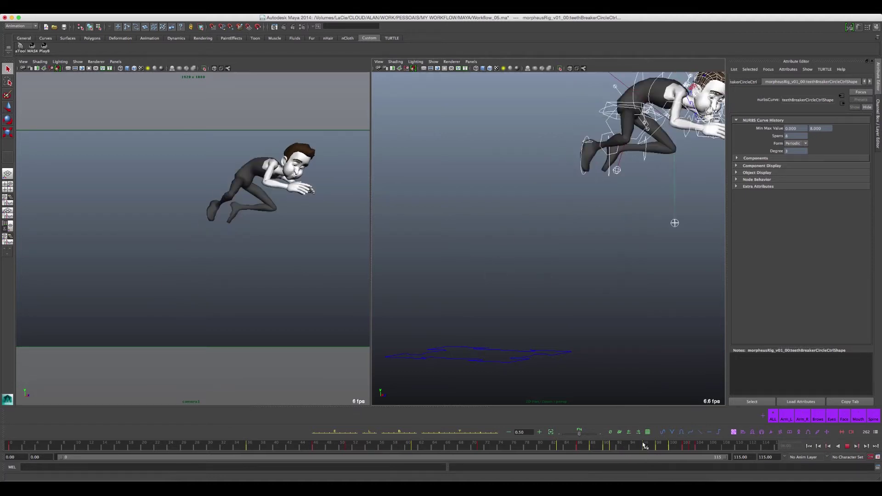
drag(634, 448, 614, 450)
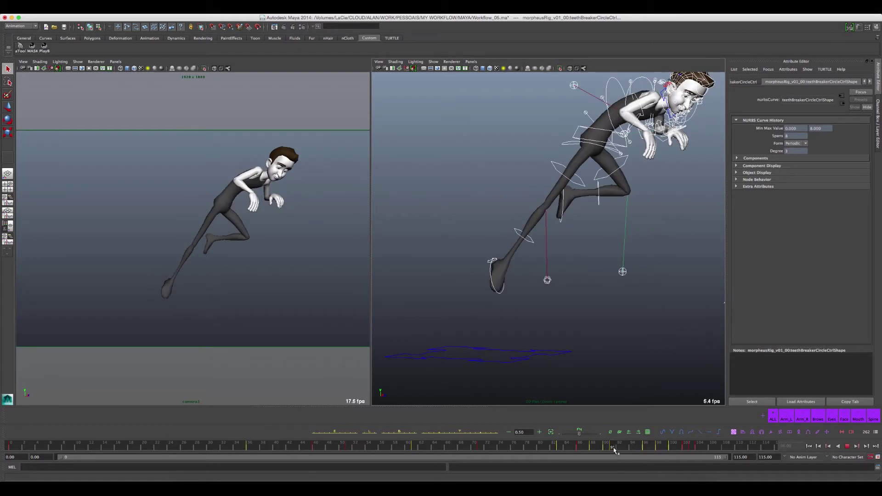
drag(616, 449, 637, 442)
drag(640, 443, 642, 447)
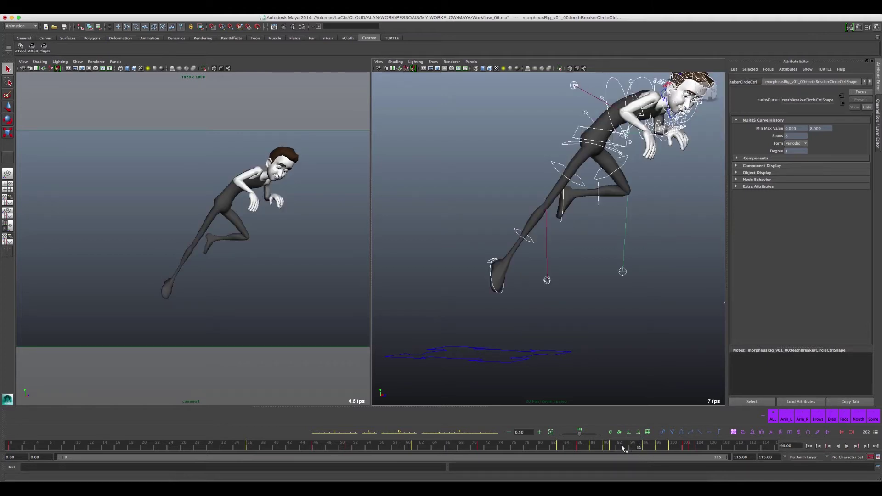
Play from frame 93, then scrub the leap from frame 91 to frame 96
drag(623, 447, 627, 454)
key(alt+v)
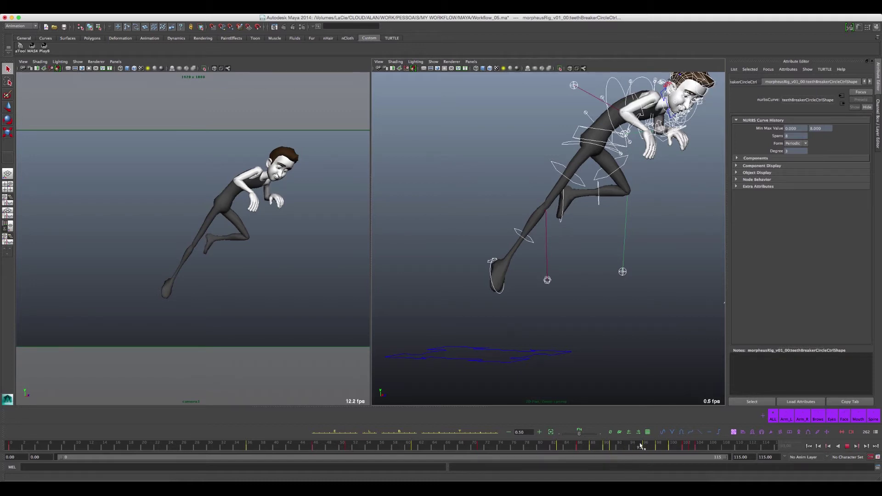
drag(629, 448, 612, 450)
key(alt+v)
drag(645, 449, 611, 448)
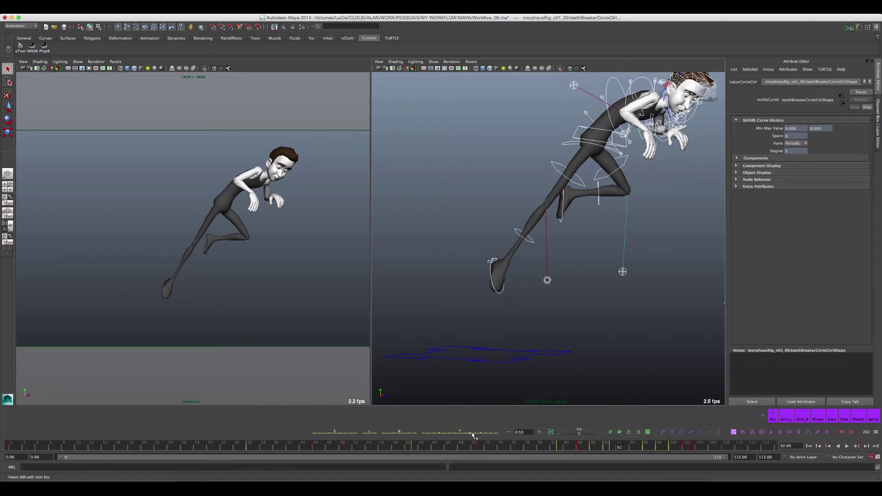
Tween the frame-93 pose 80% toward the next key, then refit the view and deselect
click(626, 446)
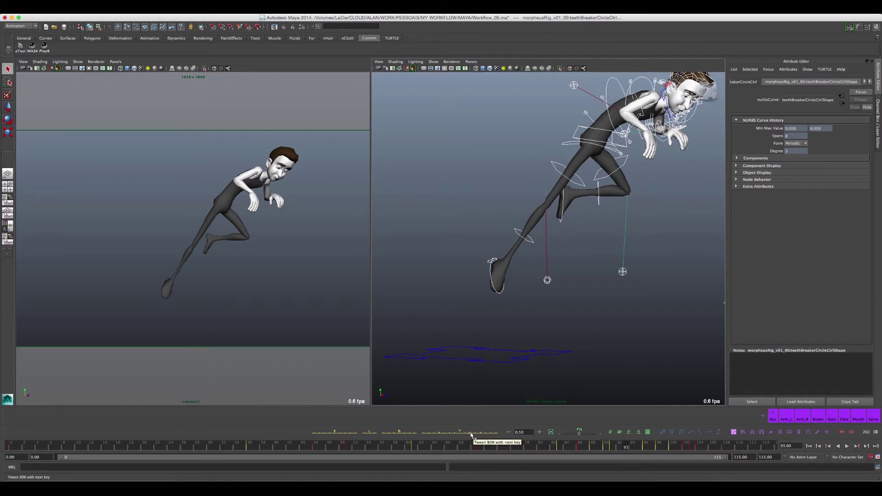
click(471, 435)
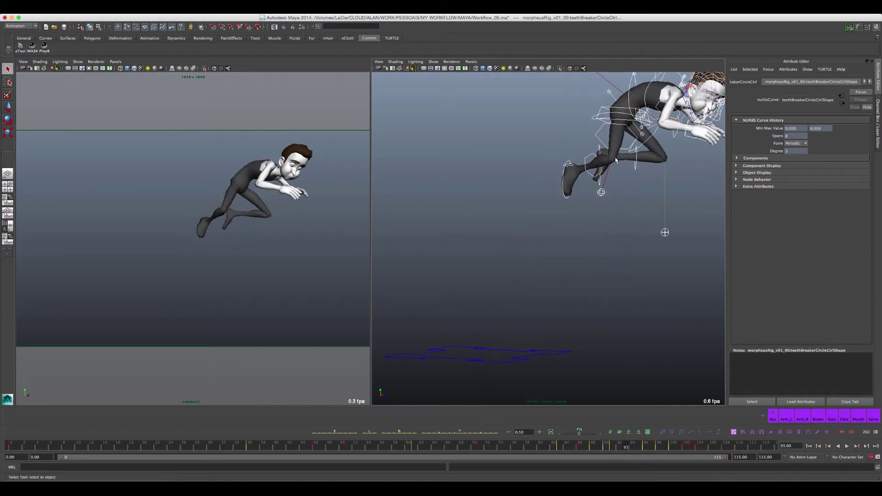
key(f)
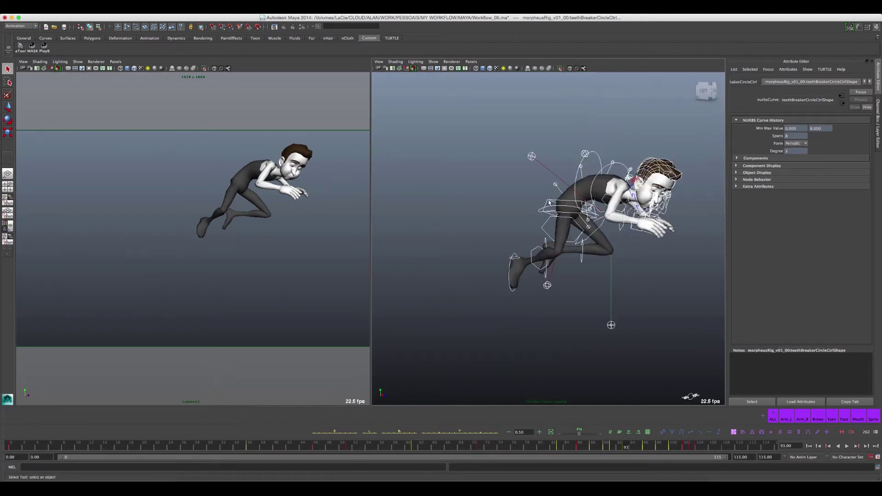
click(546, 200)
With the Move tool, compare neighbouring poses and lower the torso at frame 93
key(w)
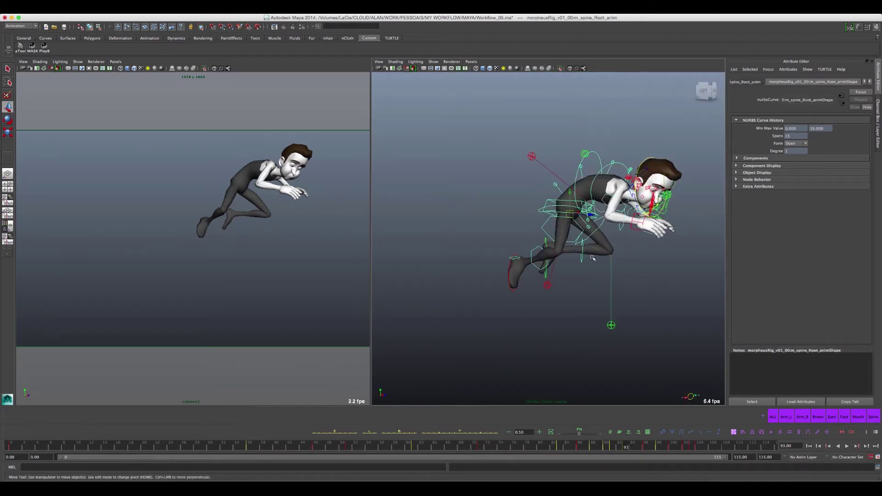
key(comma)
key(period)
key(comma)
key(comma)
key(period)
key(period)
key(comma)
key(period)
drag(571, 194, 569, 191)
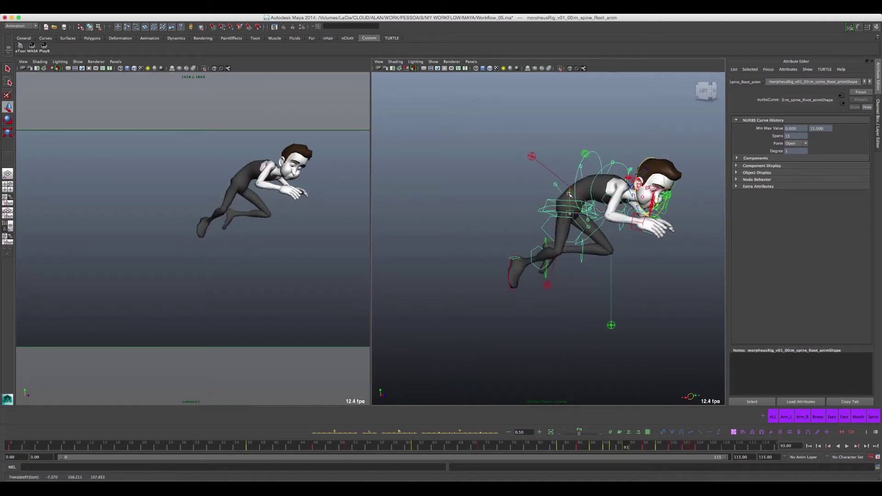
Flip through the crouch frames up to frame 98 to compare poses
key(comma)
key(period)
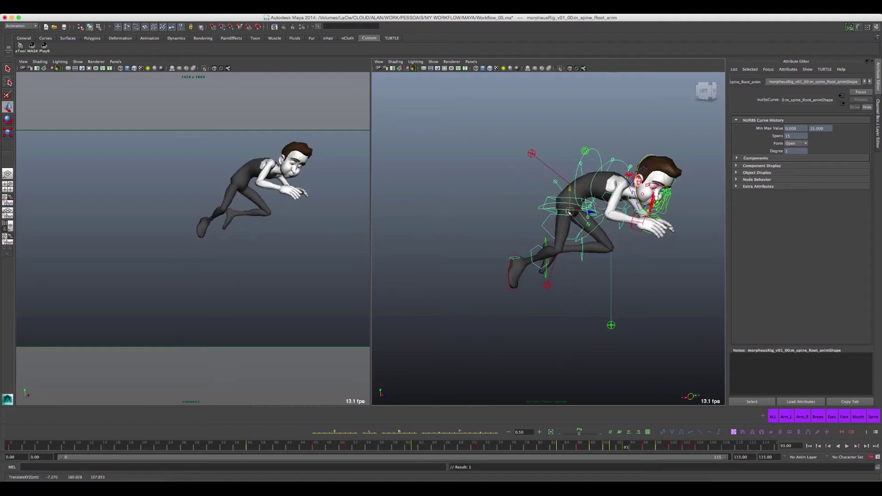
key(period)
key(period)
key(comma)
key(comma)
key(period)
key(period)
key(comma)
key(comma)
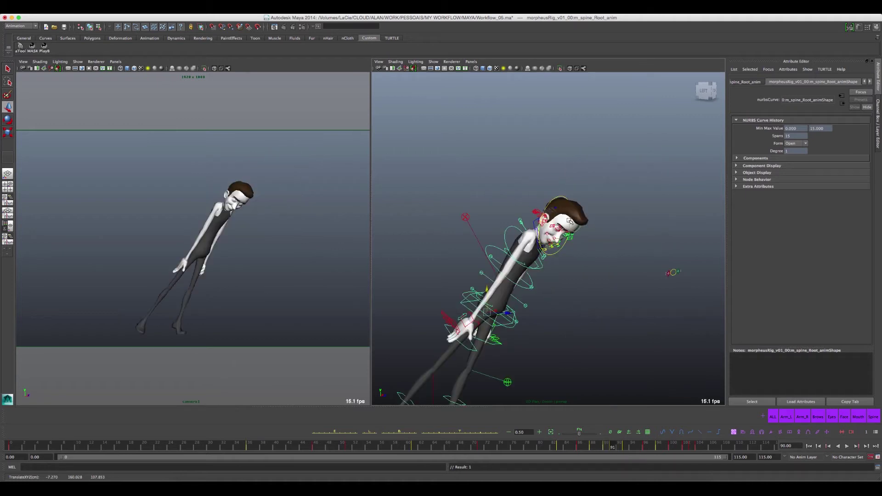
key(period)
key(period)
key(period)
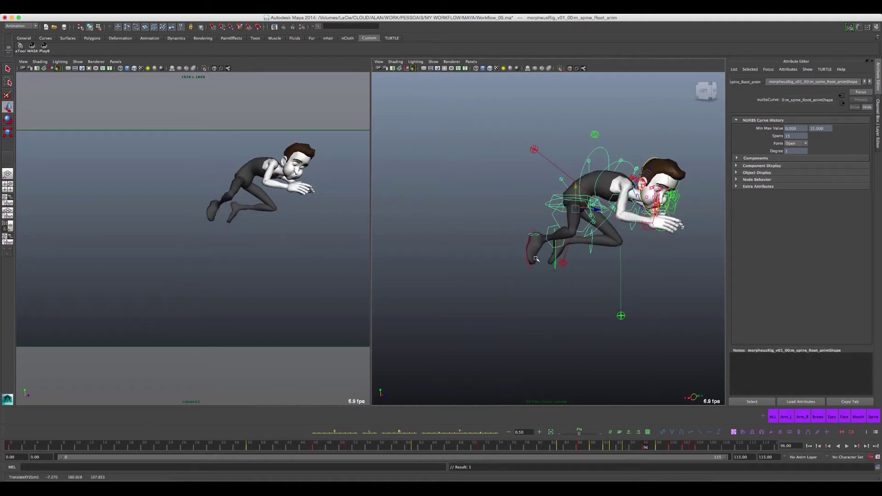
Ease the right leg IK pose toward the previous key with the tween slider
click(531, 265)
key(comma)
key(period)
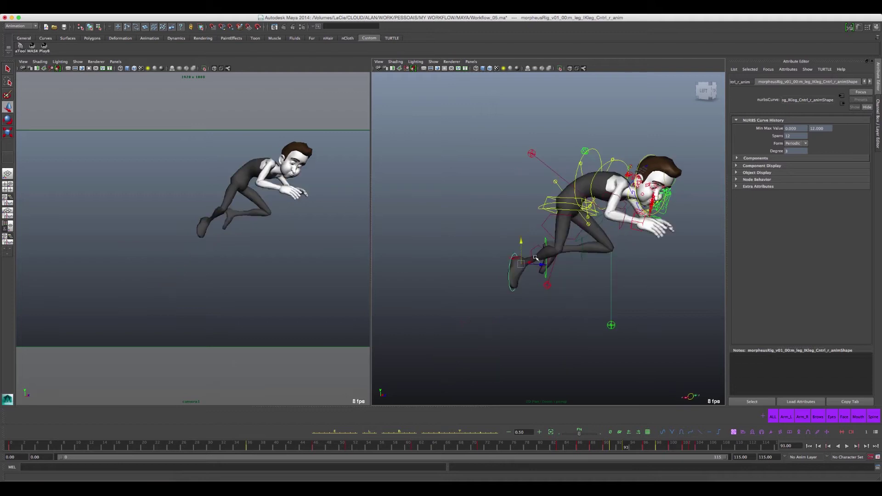
key(comma)
key(comma)
key(period)
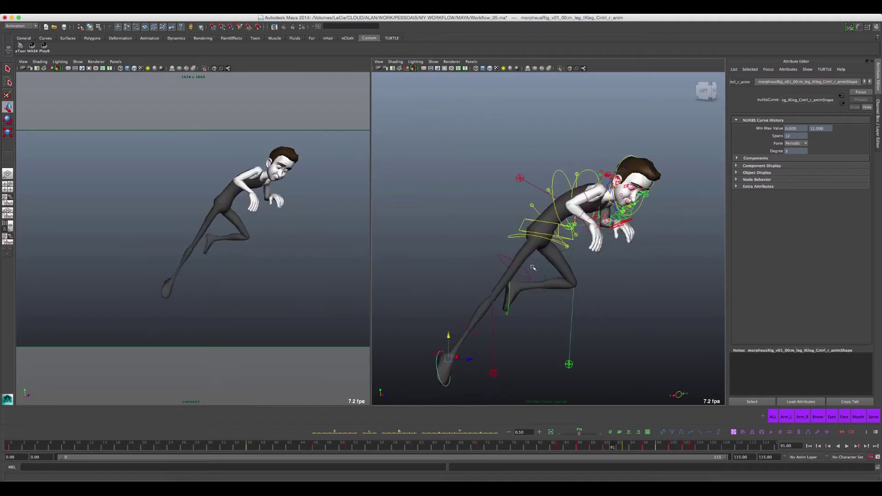
key(period)
key(period)
key(comma)
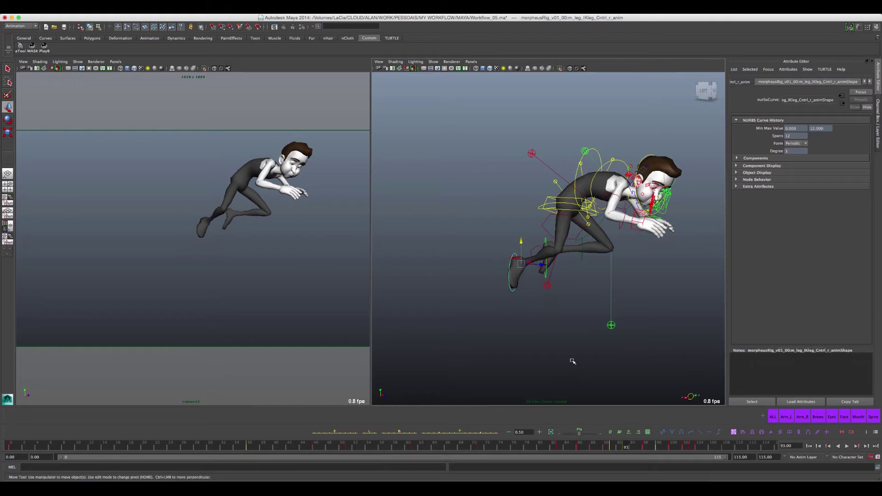
drag(580, 435, 574, 438)
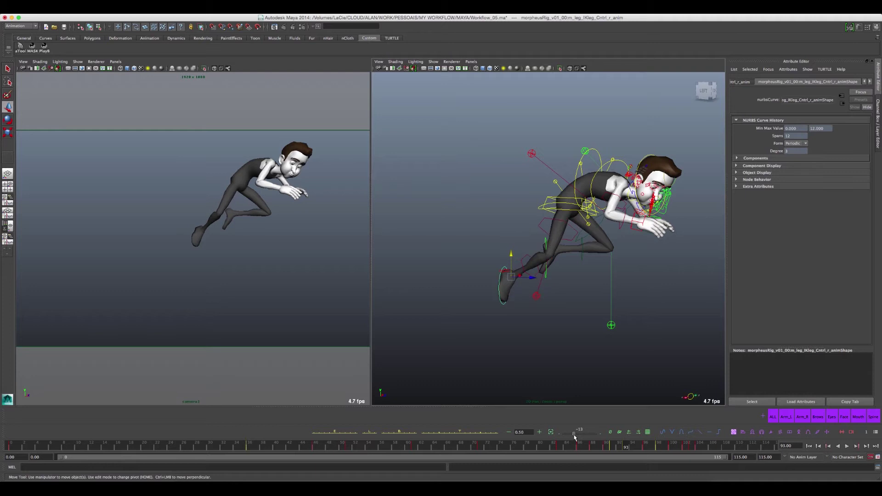
Nudge the right foot into place at frame 93, checking it against frames 91 and 96
key(period)
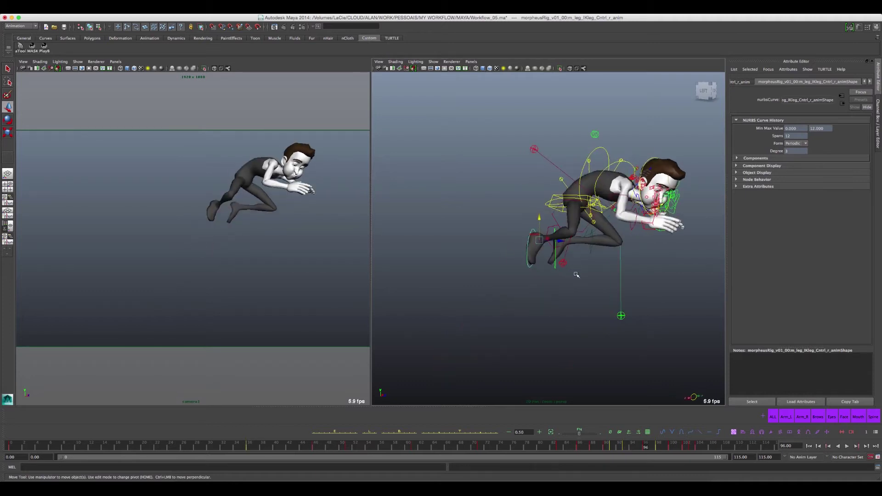
key(comma)
key(comma)
key(comma)
key(comma)
key(period)
key(period)
drag(531, 278, 547, 299)
key(comma)
key(alt+v)
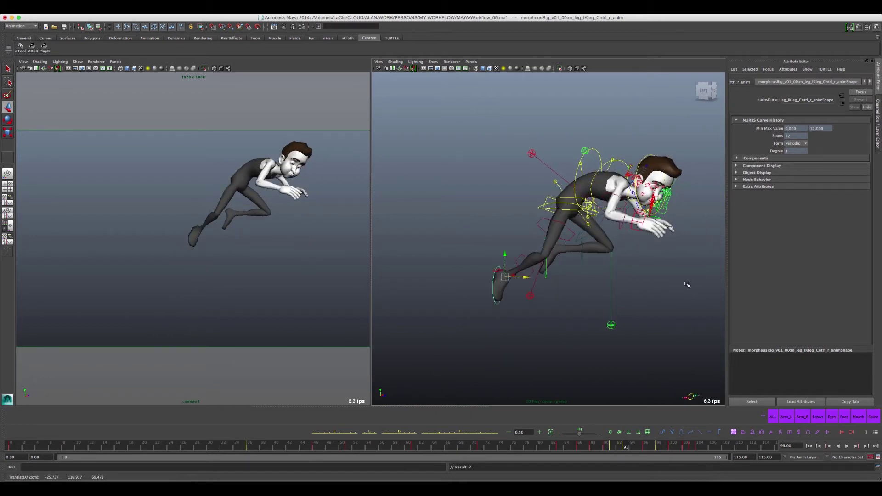
Raise the left arm IK control toward the face and key its new position
click(638, 230)
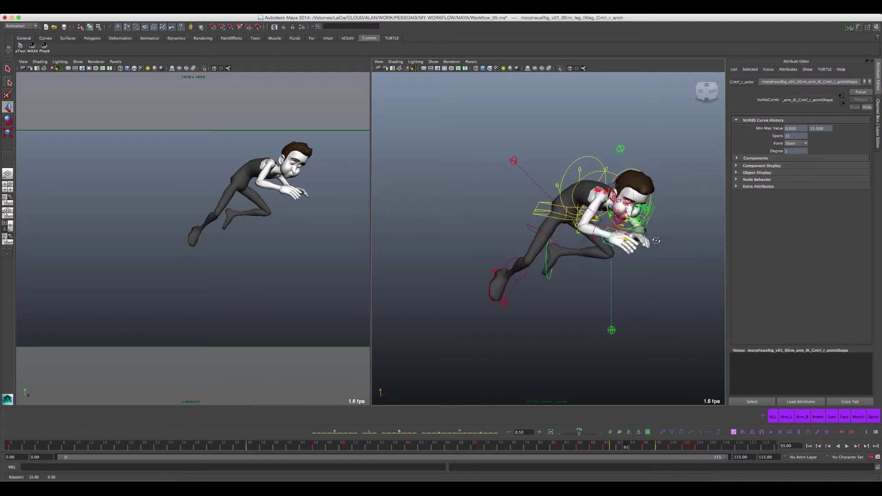
key(f)
click(631, 209)
key(f)
drag(633, 210, 633, 195)
key(s)
Check neighbouring frames, then lower the left hand into the frame-96 crouch pose
key(comma)
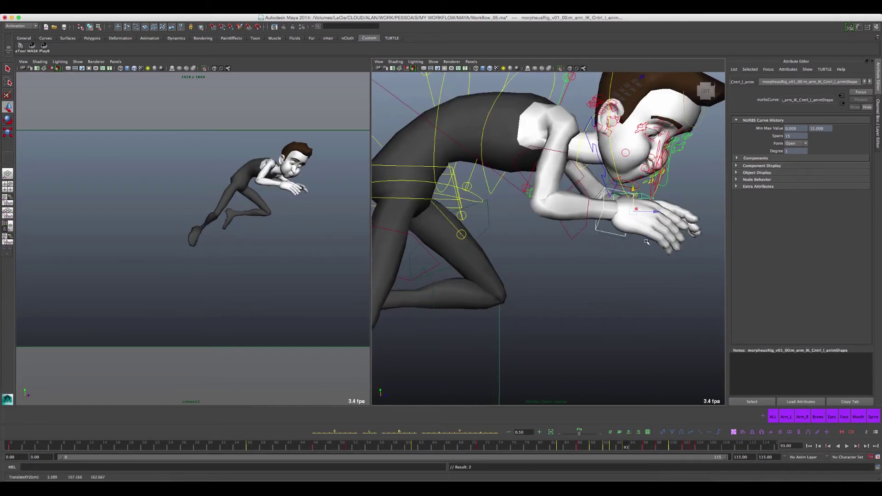
key(period)
key(period)
key(period)
key(comma)
key(period)
key(period)
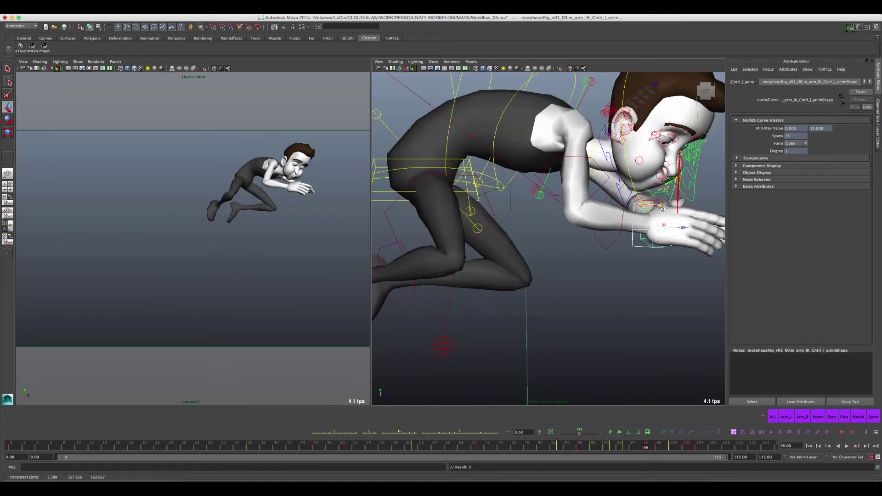
drag(662, 208, 667, 220)
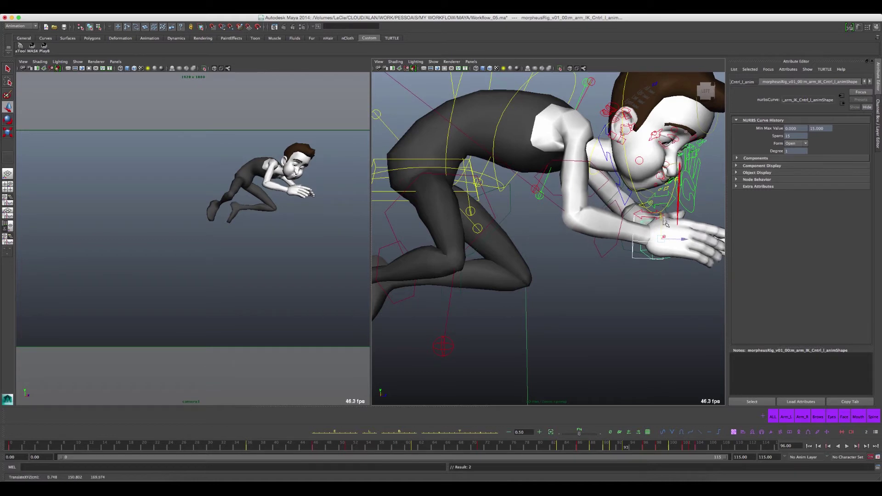
Check the arm across nearby keys, centre the hands in view, and show the Channel Box
key(comma)
key(comma)
key(comma)
key(period)
key(period)
key(period)
key(comma)
key(comma)
key(comma)
key(period)
key(period)
key(period)
key(comma)
key(period)
key(comma)
key(period)
mouse_move(644, 246)
alt+middle_down()
mouse_move(559, 235)
mouse_move(609, 248)
alt+middle_up()
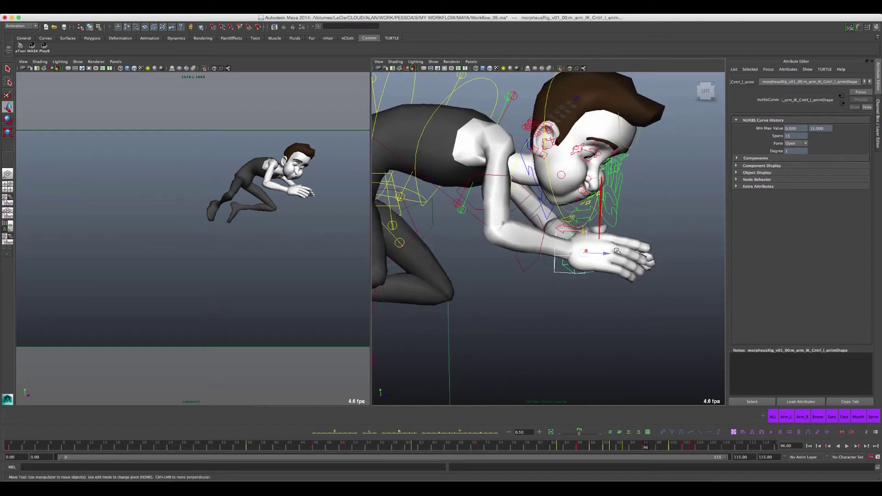
click(878, 122)
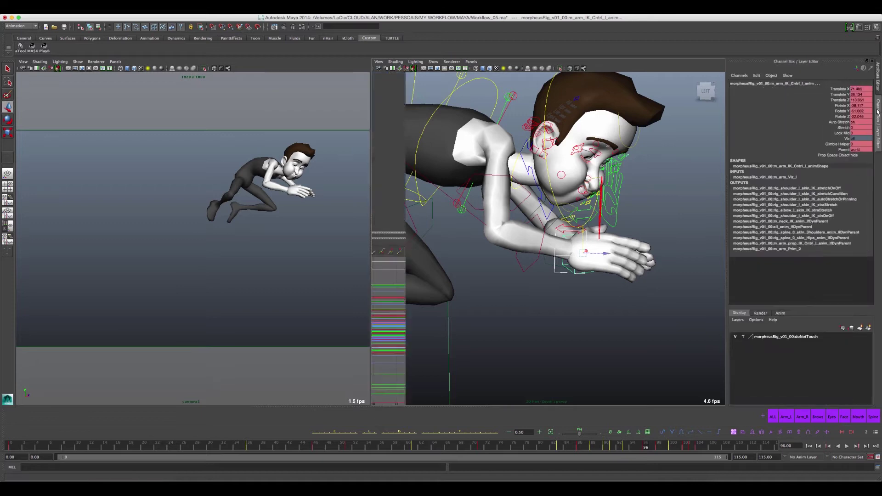
Adjust the left arm's Rotate X/Y/Z channels and select the left thumb control
drag(844, 106, 844, 117)
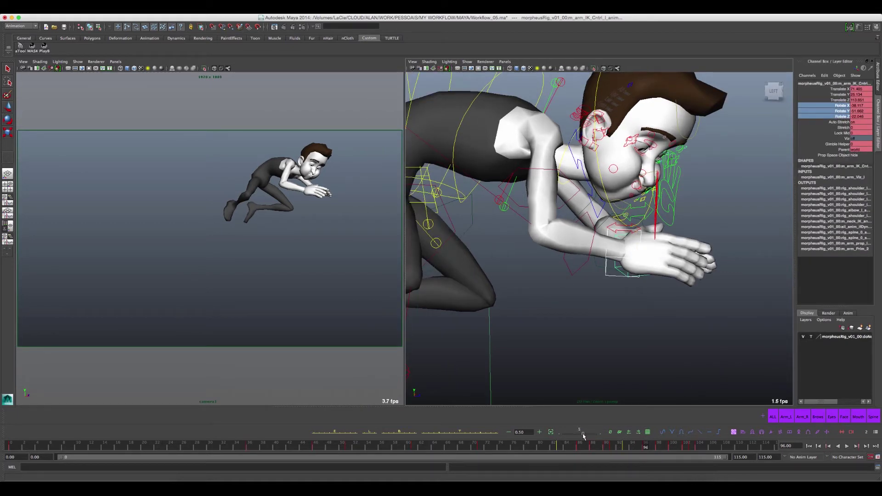
key(ctrl+z)
key(ctrl+z)
click(662, 212)
alt+drag(670, 202, 716, 165)
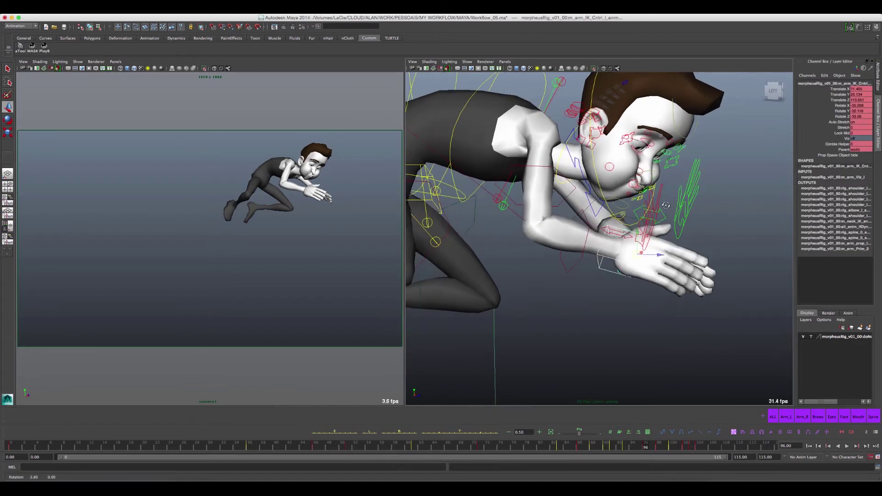
click(681, 236)
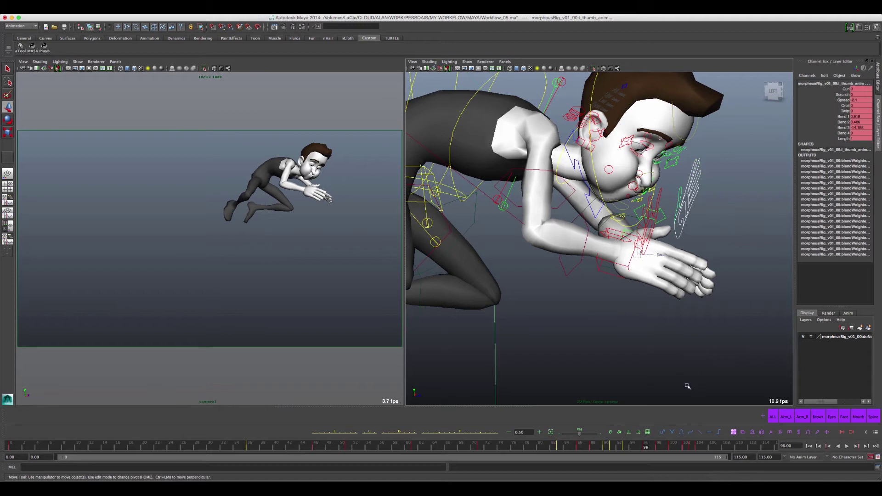
Curl the fingers further toward the palm with the tween slider and select the right thumb
ctrl+click(754, 434)
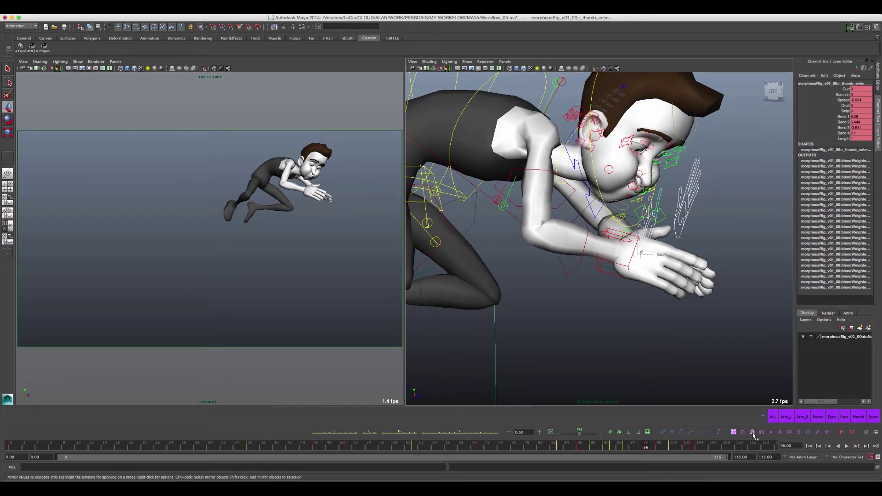
click(580, 437)
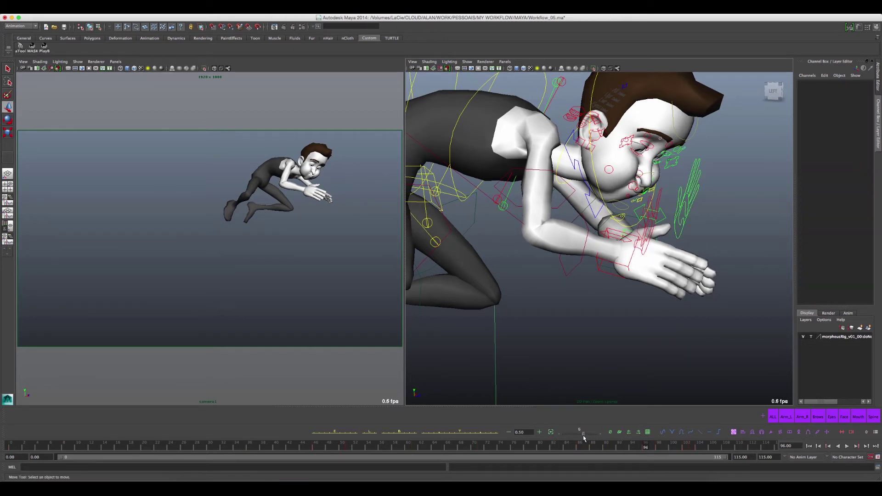
drag(587, 436, 589, 436)
click(661, 223)
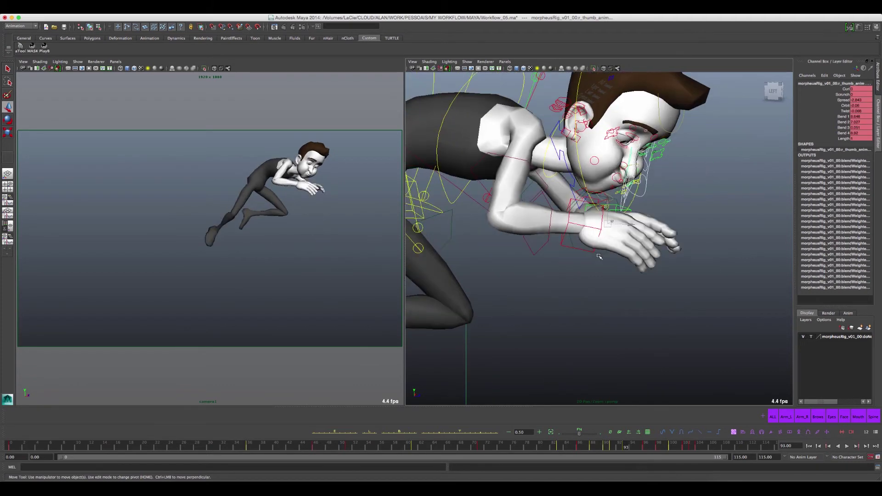
click(603, 238)
Rotate the right wrist control m_arm_IK_Cntrl_r_anim to refine the hand
click(625, 281)
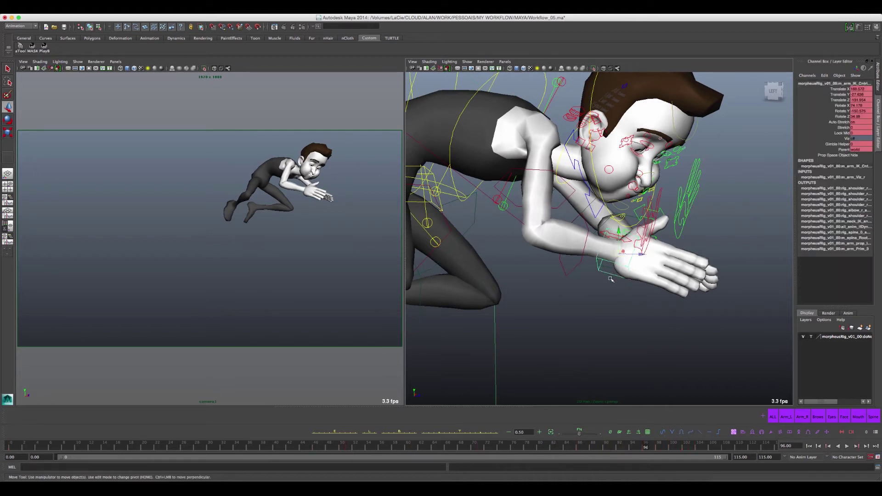
key(e)
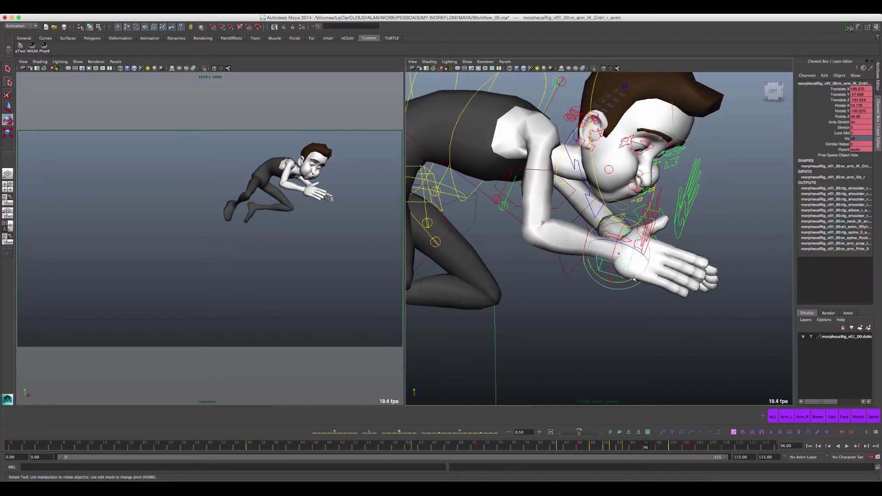
drag(633, 278, 634, 281)
key(comma)
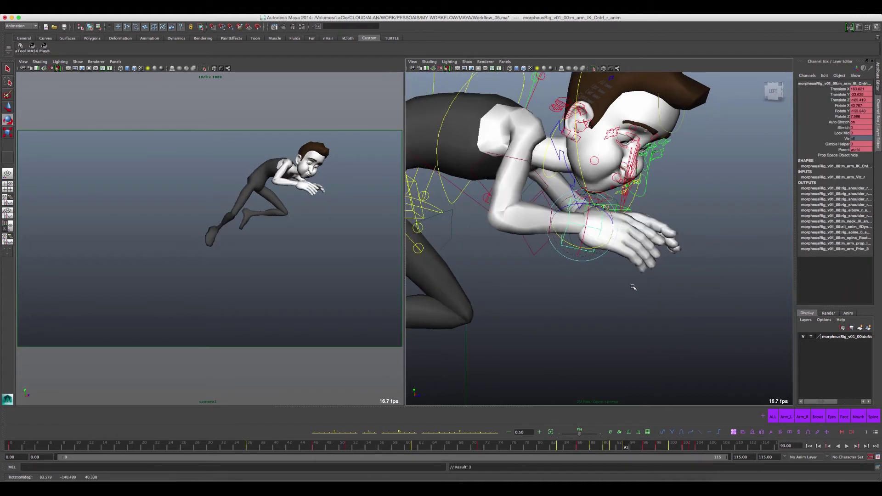
Step back and forth between frames 90 and 91, then back through earlier keys
key(alt+comma)
key(alt+comma)
key(alt+period)
key(alt+period)
key(alt+comma)
key(alt+comma)
key(alt+comma)
key(alt+period)
key(alt+period)
key(alt+comma)
key(alt+period)
key(alt+comma)
key(alt+comma)
key(alt+period)
key(alt+period)
key(alt+period)
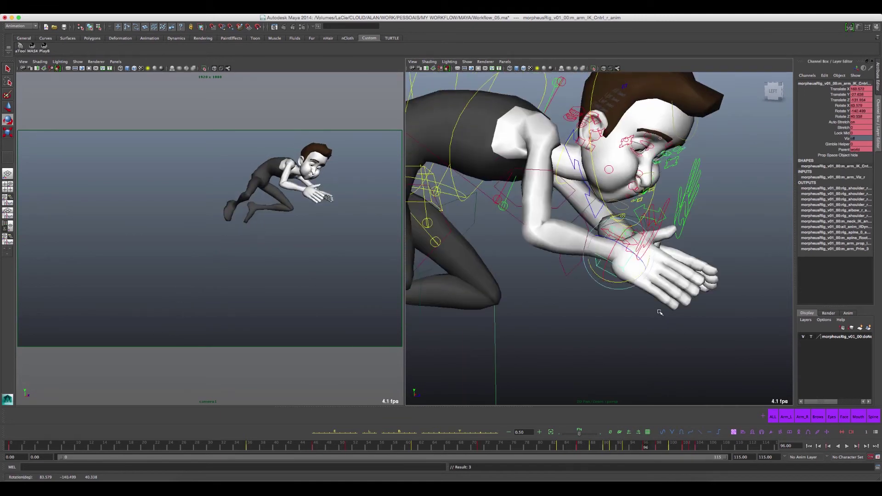
key(alt+comma)
key(alt+comma)
key(alt+comma)
key(alt+comma)
key(alt+comma)
key(alt+comma)
key(alt+comma)
key(alt+comma)
key(alt+comma)
key(alt+comma)
key(alt+comma)
key(alt+comma)
key(alt+period)
key(alt+period)
key(alt+period)
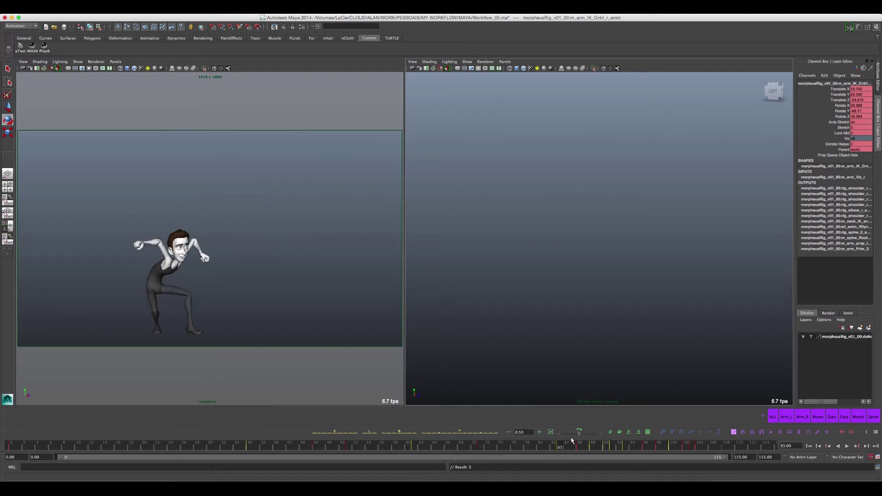
Go back to frame 71, mark and clear frames 78–105, and scrub to frame 105
key(alt+comma)
key(alt+comma)
key(alt+comma)
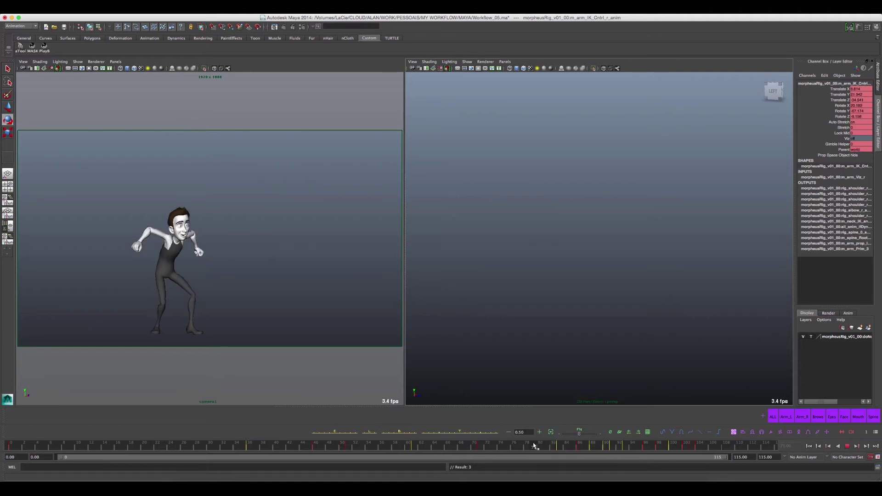
shift+drag(529, 447, 697, 458)
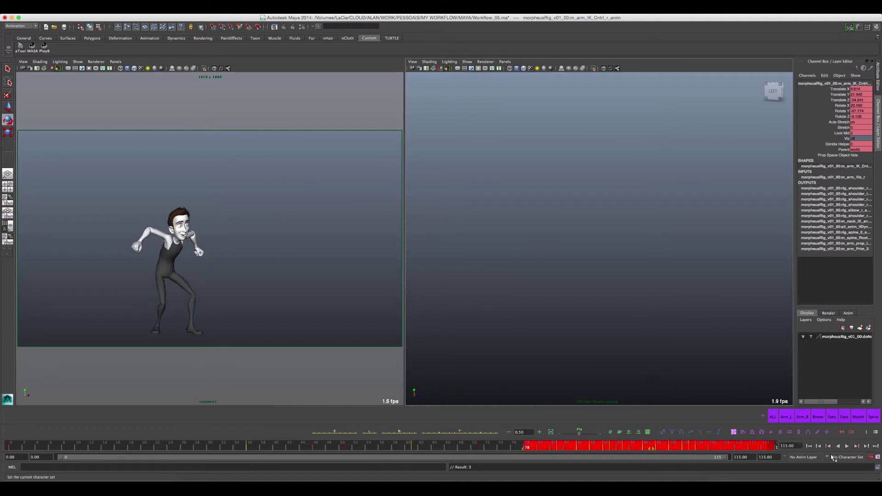
click(744, 446)
drag(744, 446, 706, 446)
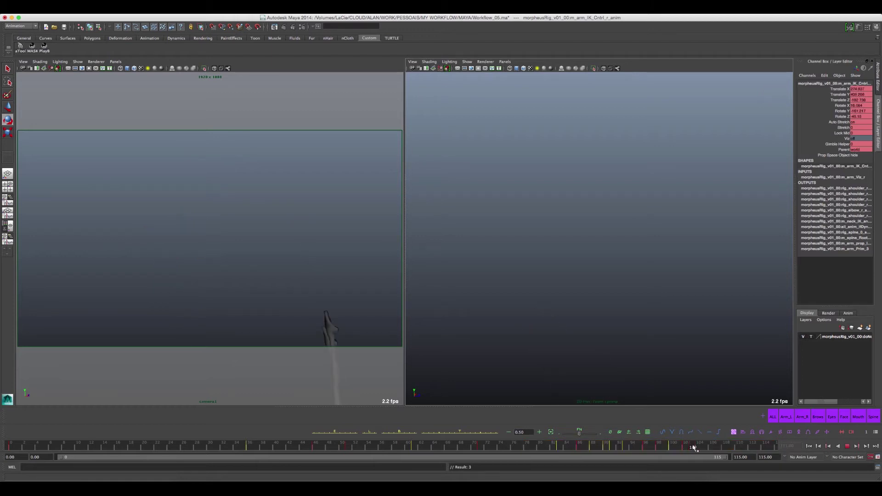
Set the playback end frame to 108, play, and mark frames 76–107
click(726, 445)
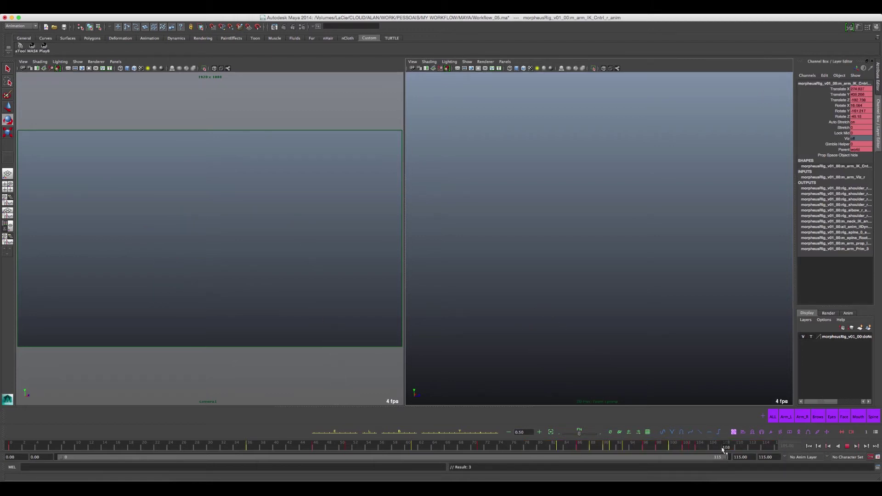
click(766, 457)
text(108)
key(Return)
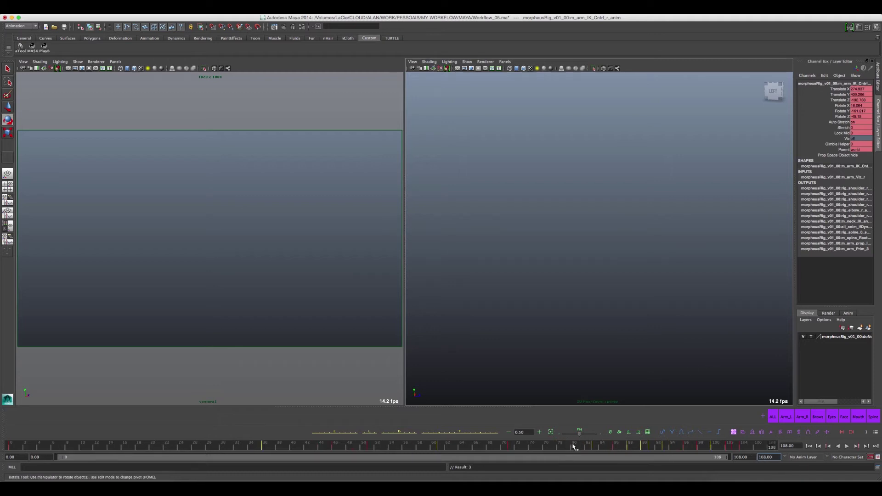
key(alt+v)
shift+drag(569, 447, 774, 444)
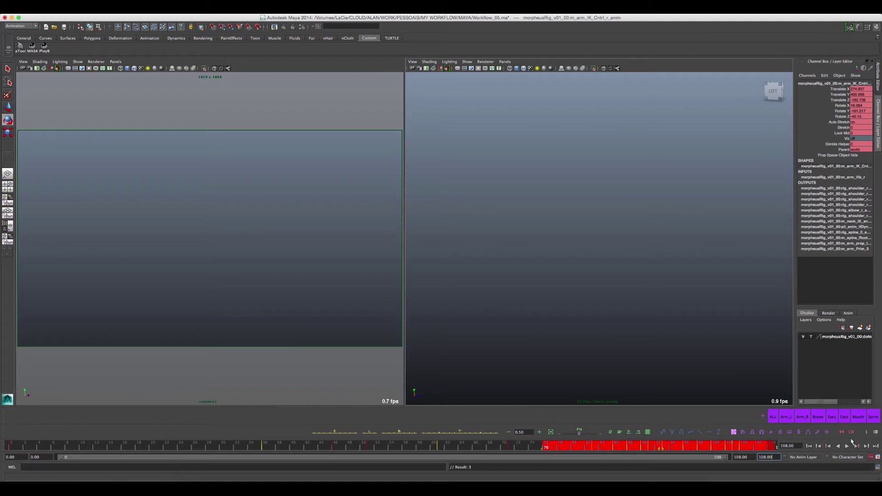
Playblast the marked frames through camera1, producing the movie blastprfYk9.mov
right_click(852, 434)
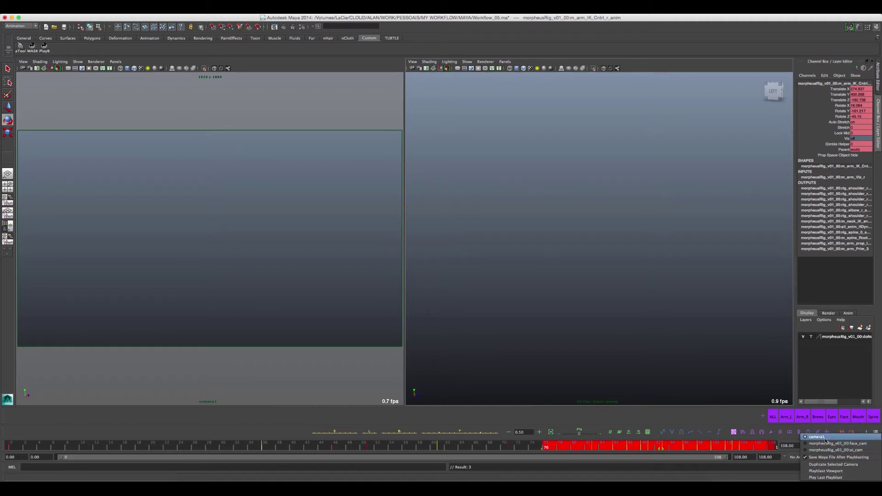
click(825, 439)
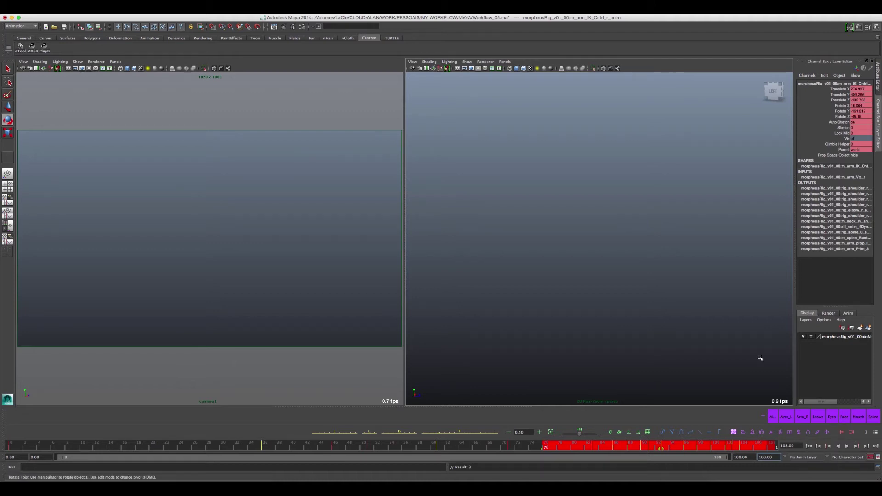
click(852, 433)
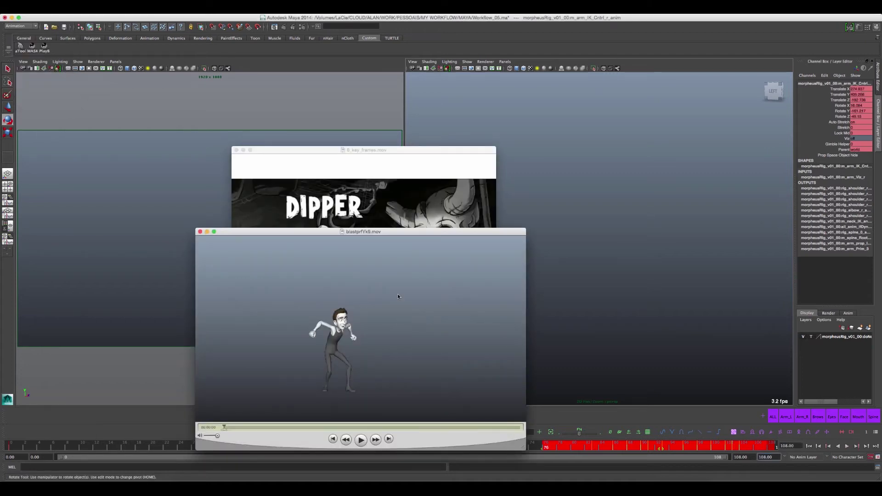
Bring the QuickTime windows forward, move blastprfYk9.mov higher, and replay it several times
click(408, 19)
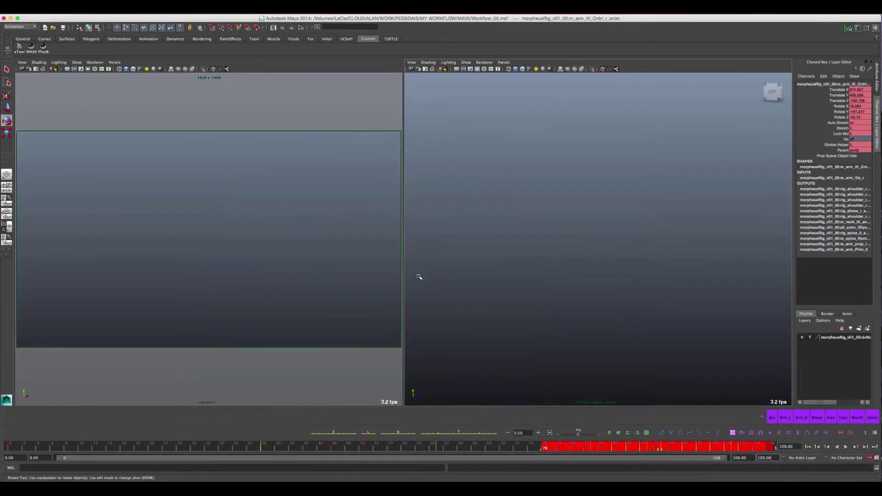
click(623, 488)
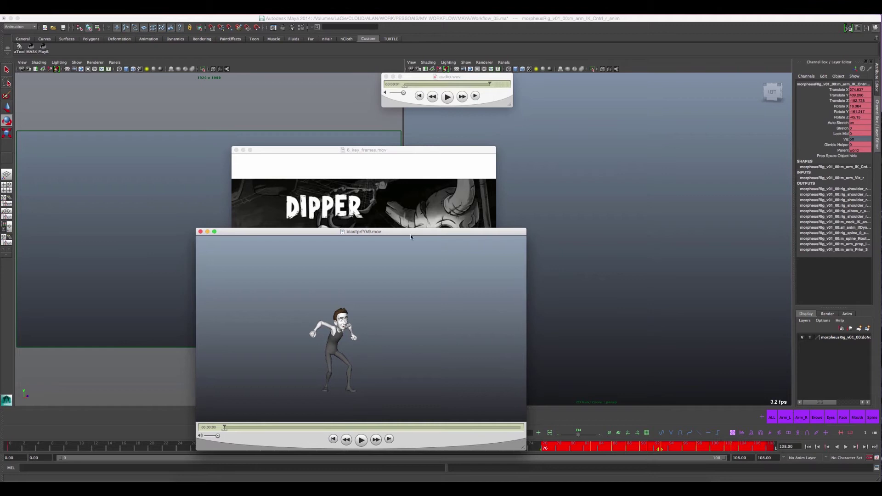
drag(410, 236, 420, 160)
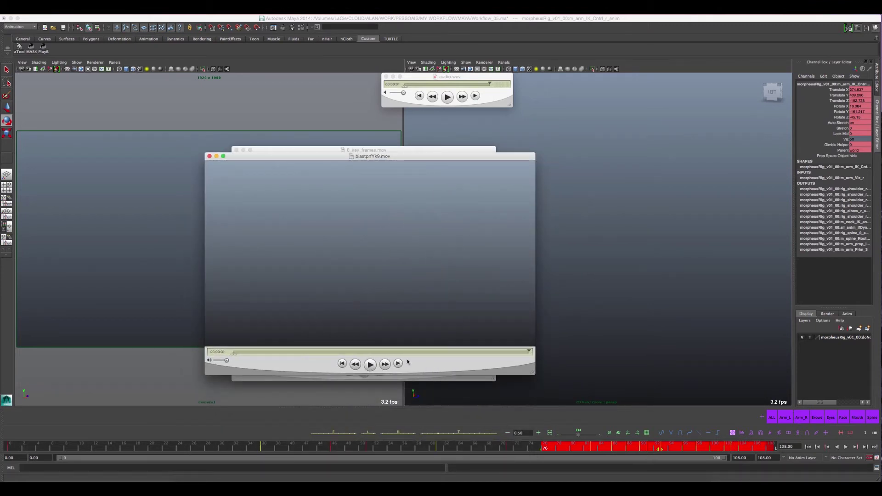
click(370, 365)
click(370, 365)
click(371, 365)
click(371, 366)
click(371, 365)
Keep replaying the blastprfYk9.mov playblast, then close it and return to Maya at frame 66
click(371, 365)
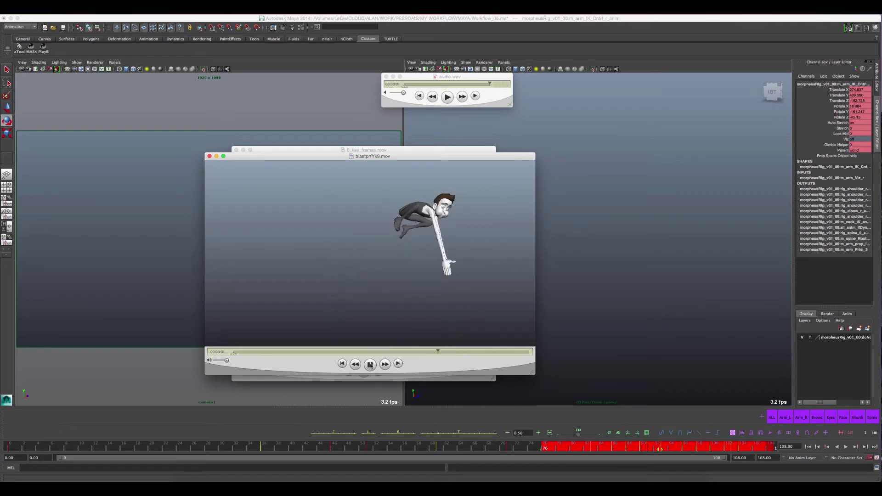
click(371, 363)
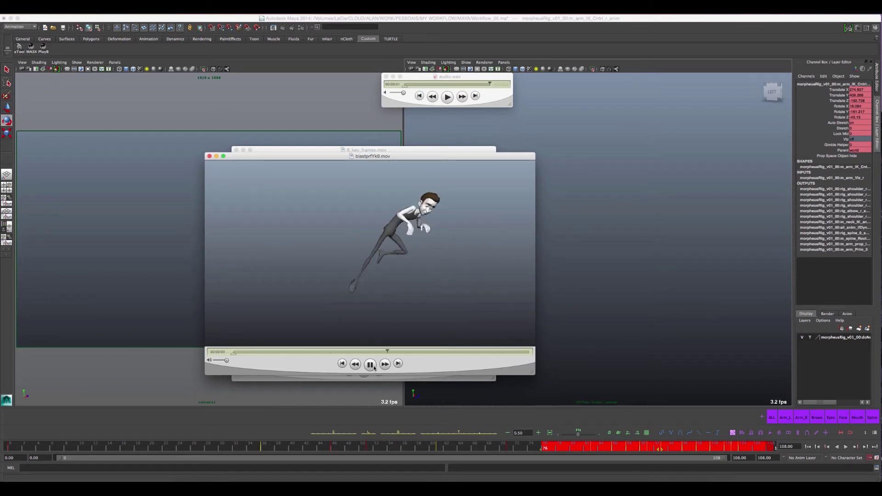
click(374, 366)
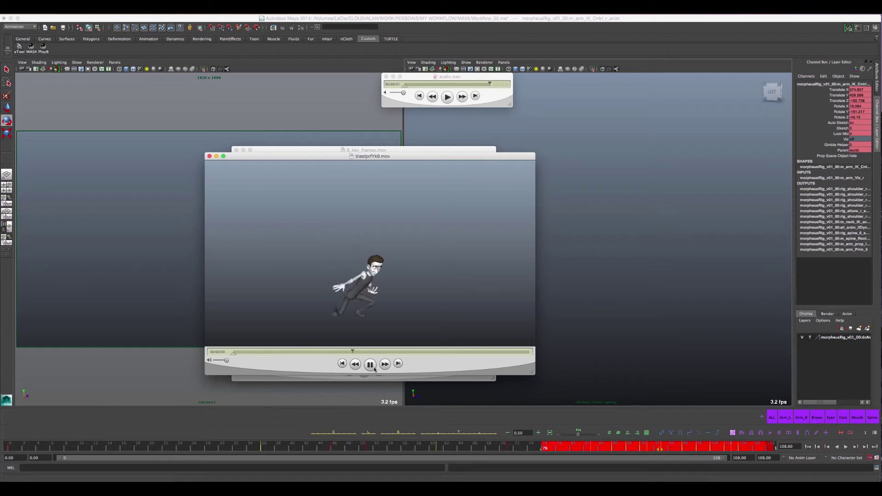
click(374, 367)
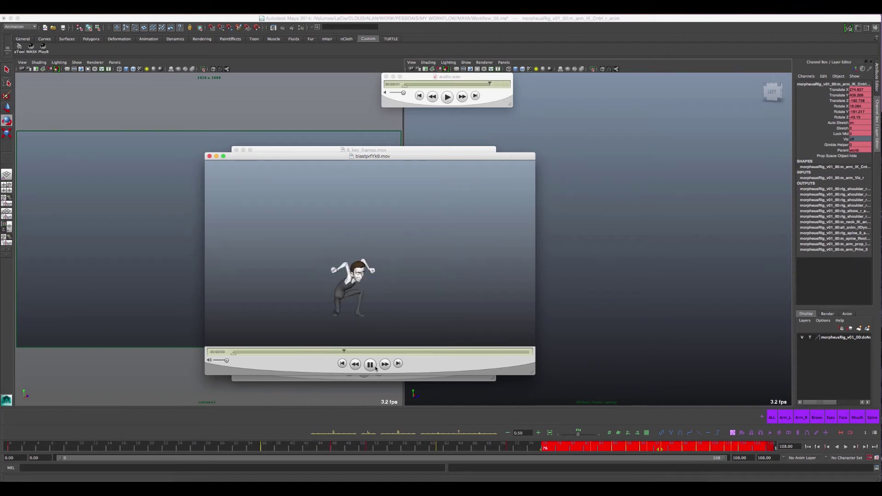
click(374, 367)
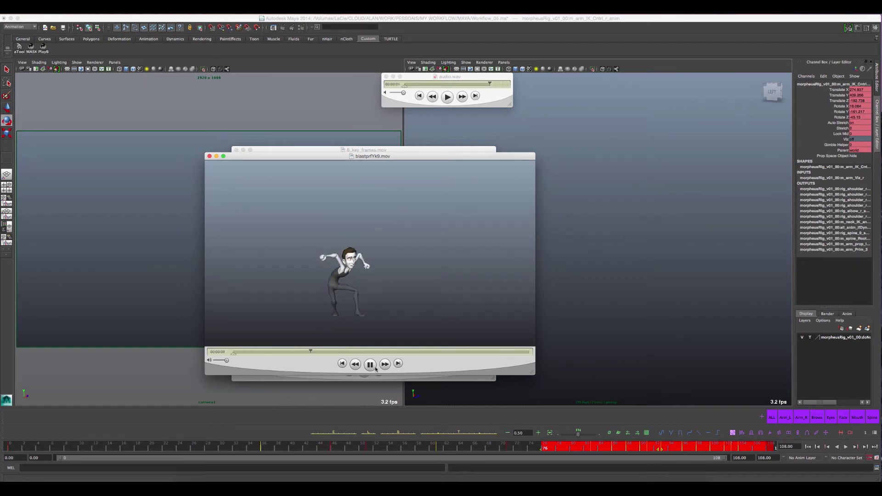
click(373, 364)
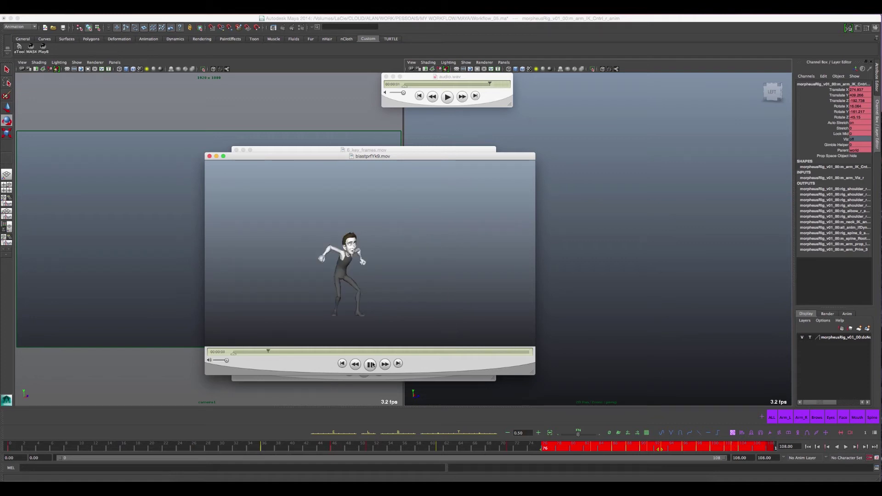
click(209, 157)
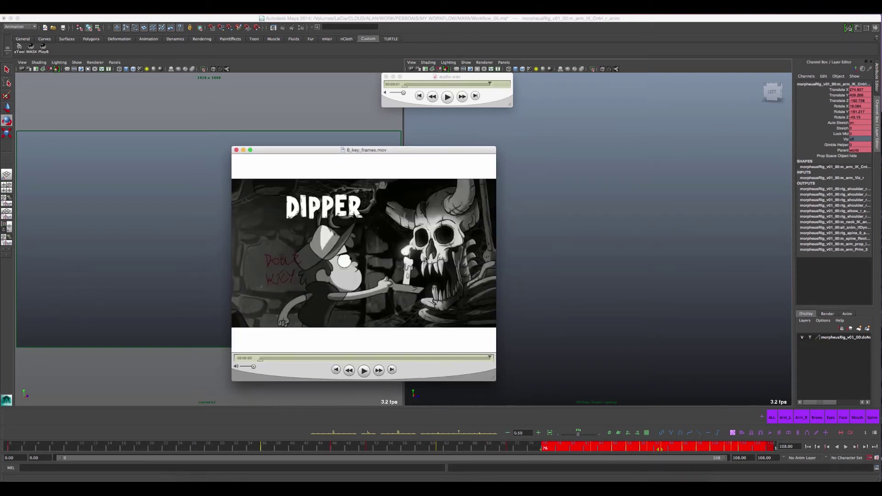
click(477, 451)
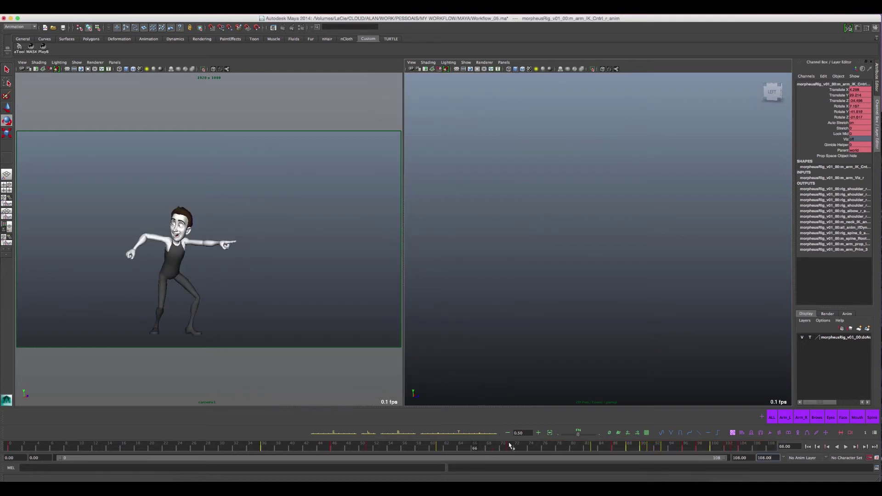
Select the teeth breaker control and save the scene as Workflow_05.ma
click(772, 417)
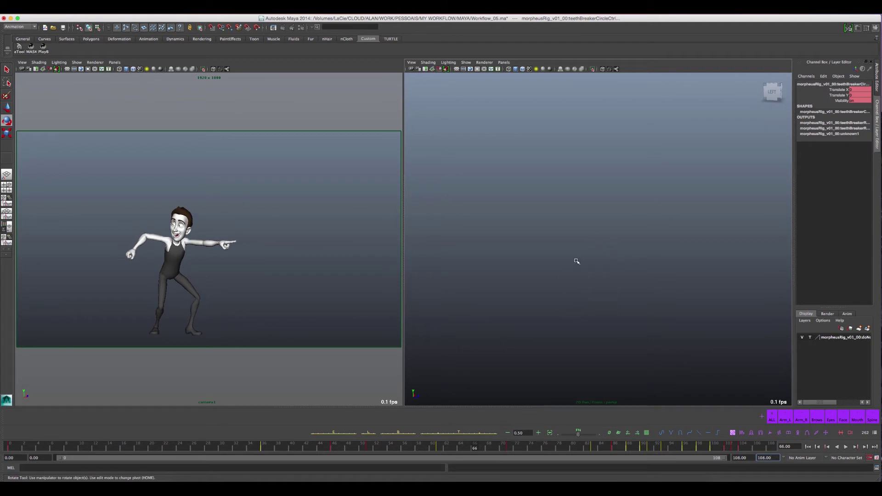
drag(566, 265, 581, 289)
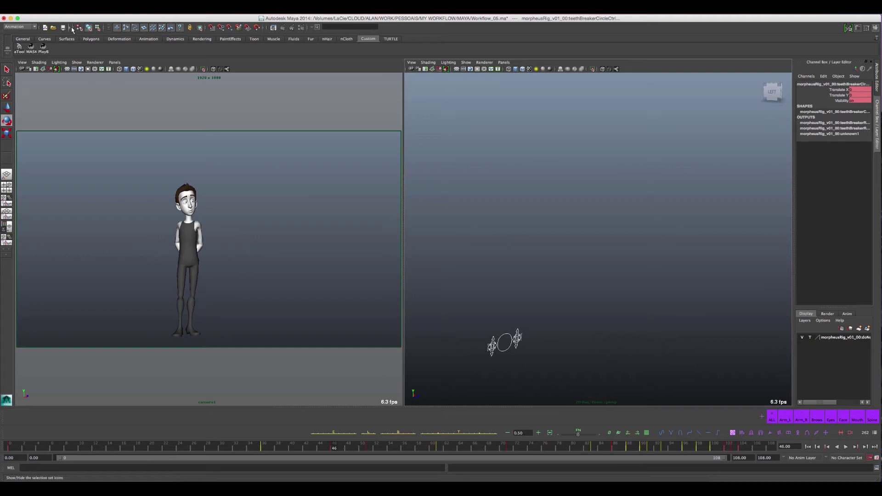
key(ctrl+s)
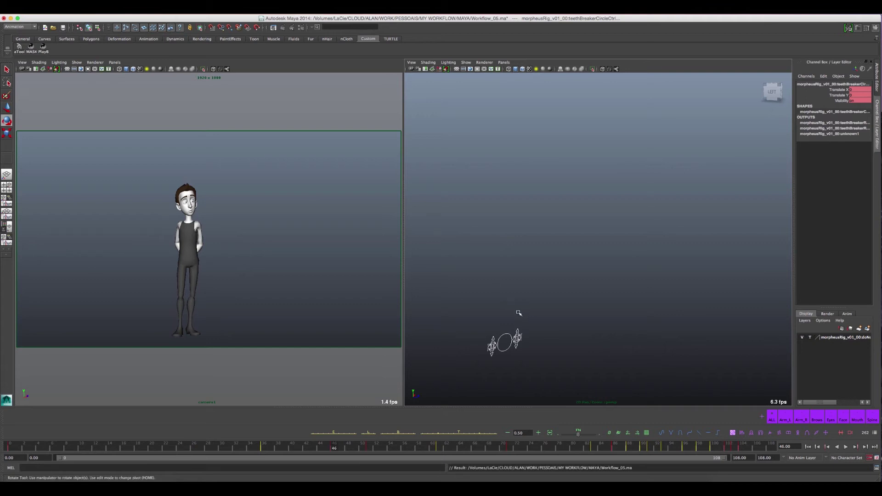
Step between the keys at frames 36 and 51, then jump to frame 83
key(comma)
key(alt+v)
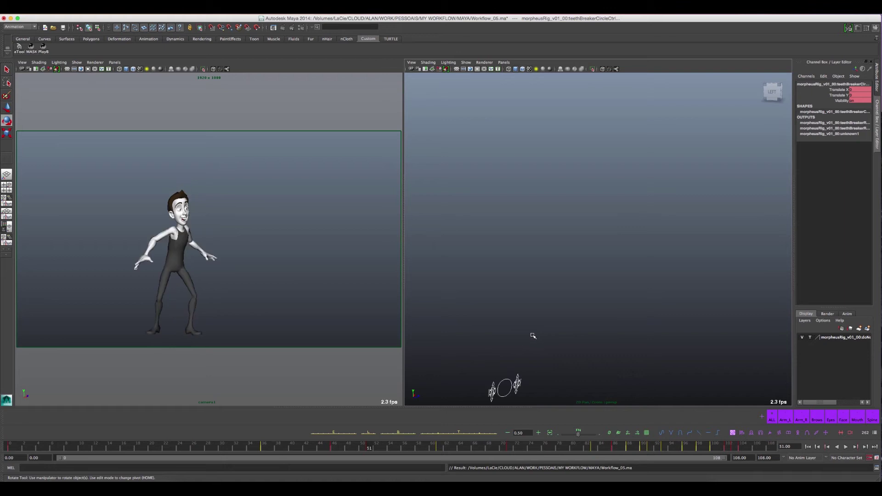
key(comma)
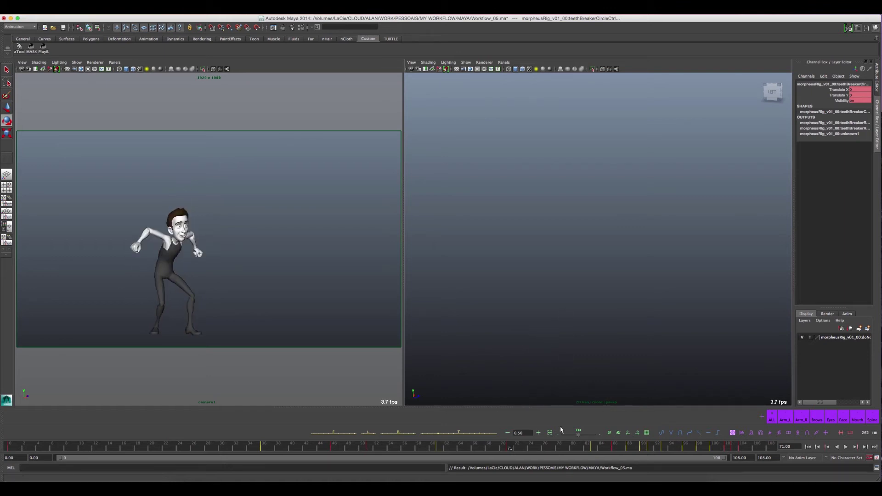
click(593, 449)
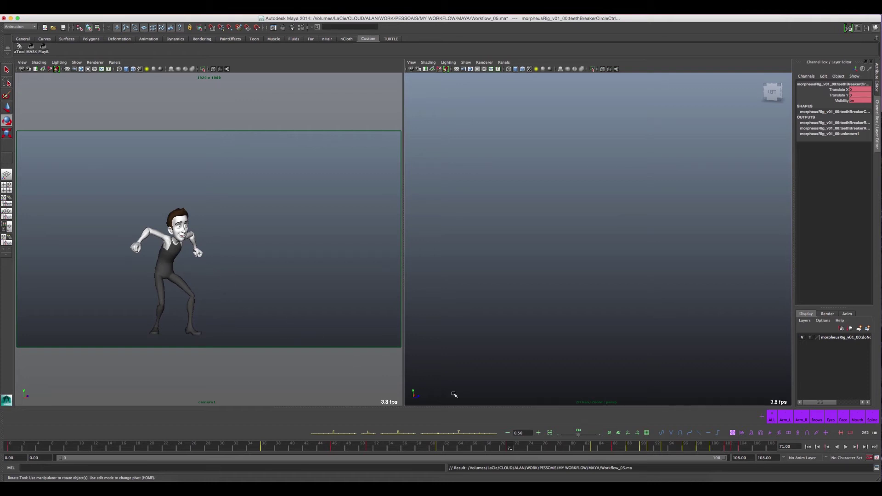
Step through the keys at frames 83, 61, 71 and 51, then play the animation from frame 71
key(period)
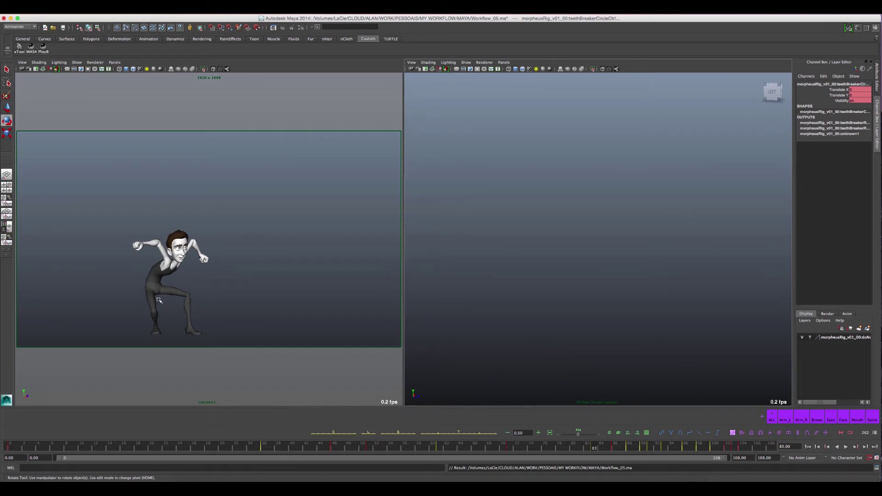
key(comma)
key(comma)
key(period)
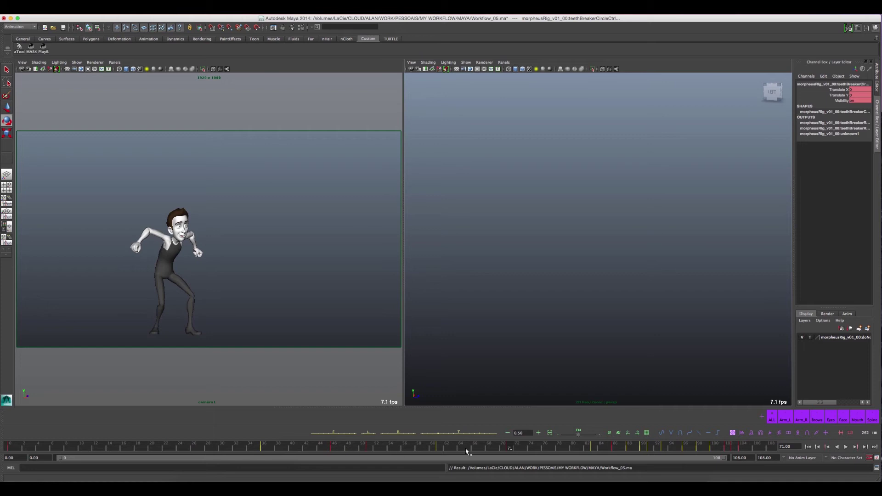
key(comma)
key(comma)
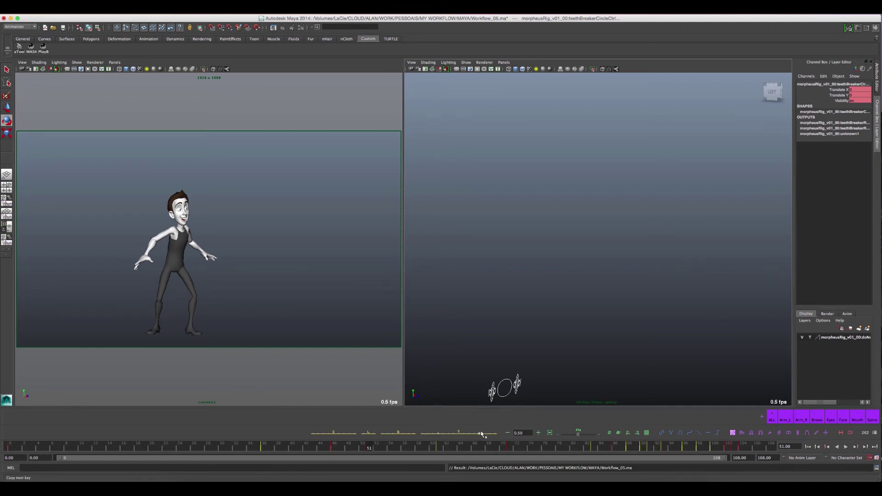
key(period)
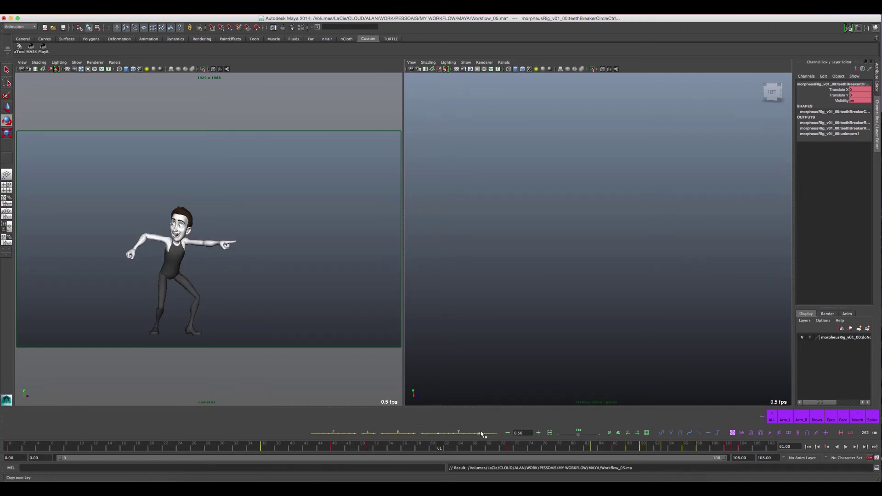
key(period)
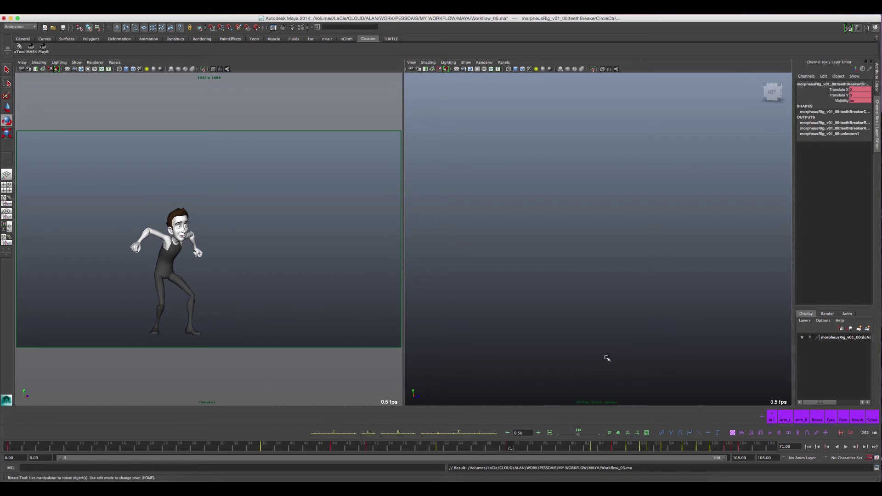
key(alt+v)
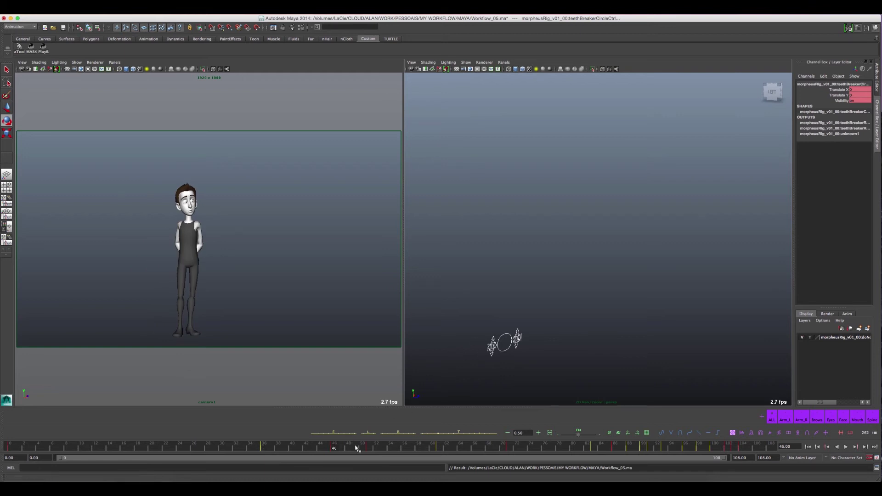
Scrub to frame 46 and limit playback to the marked range, frames 38–86
drag(354, 446, 335, 448)
shift+drag(279, 447, 623, 454)
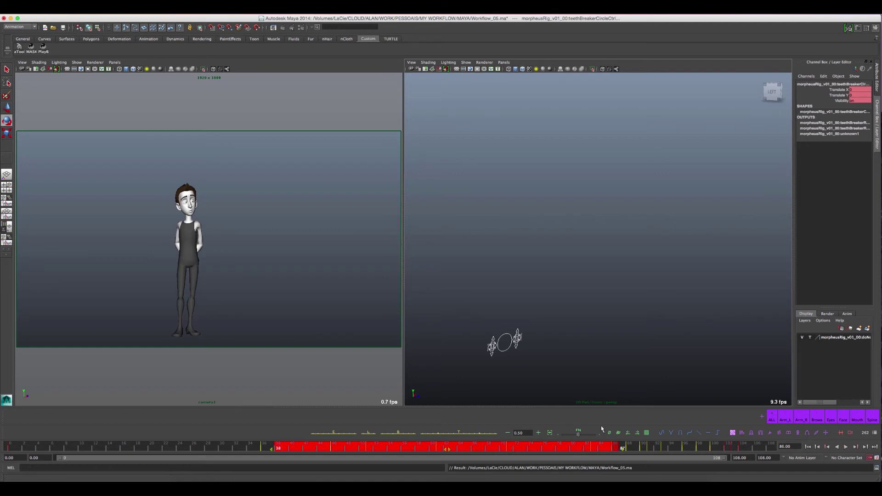
right_click(842, 433)
click(849, 437)
click(841, 433)
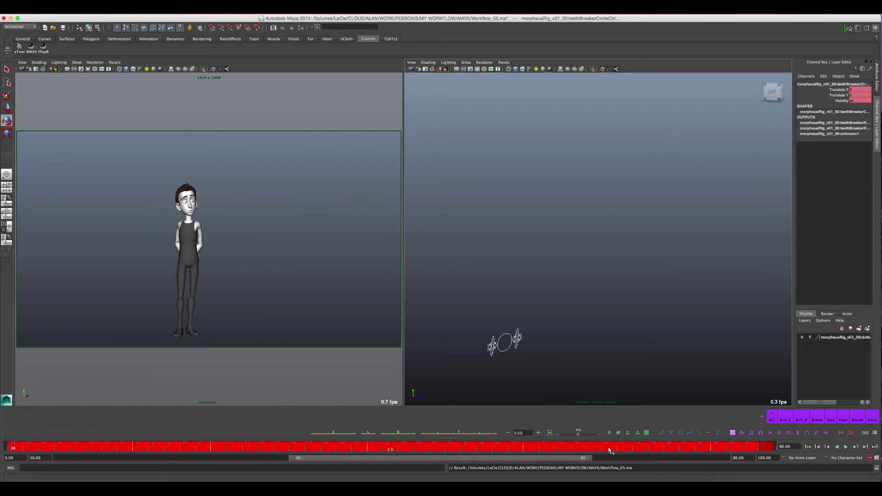
Restore the full 0–108 range, then switch back to the saved 38–86 range
drag(624, 449, 550, 448)
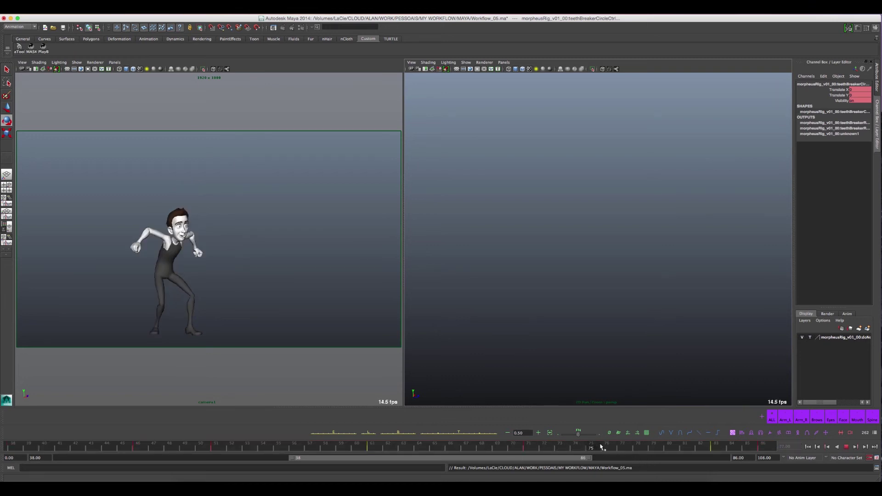
click(846, 447)
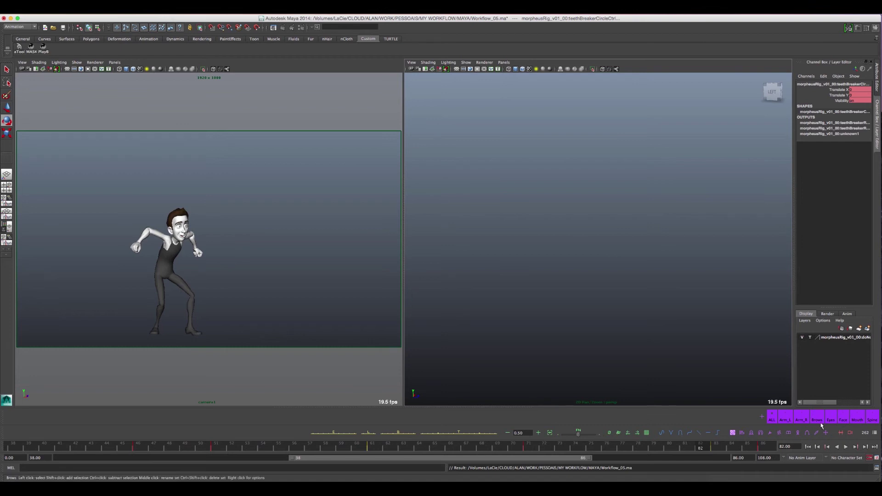
right_click(841, 434)
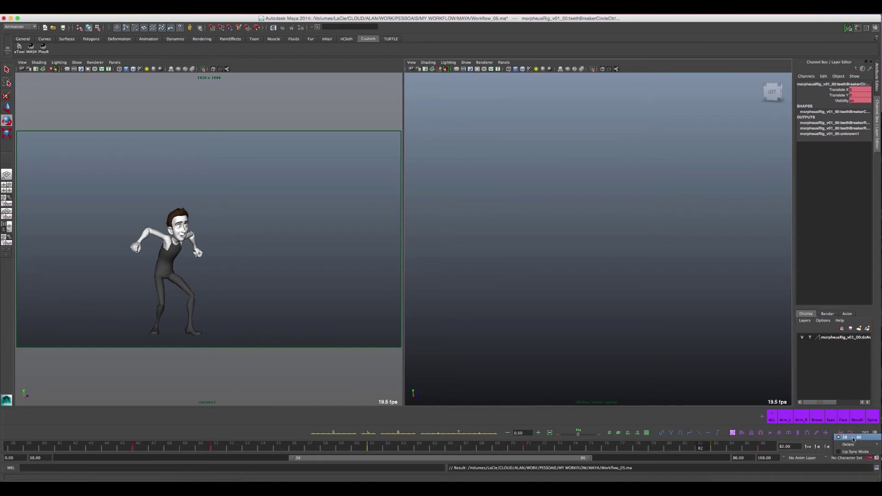
click(551, 455)
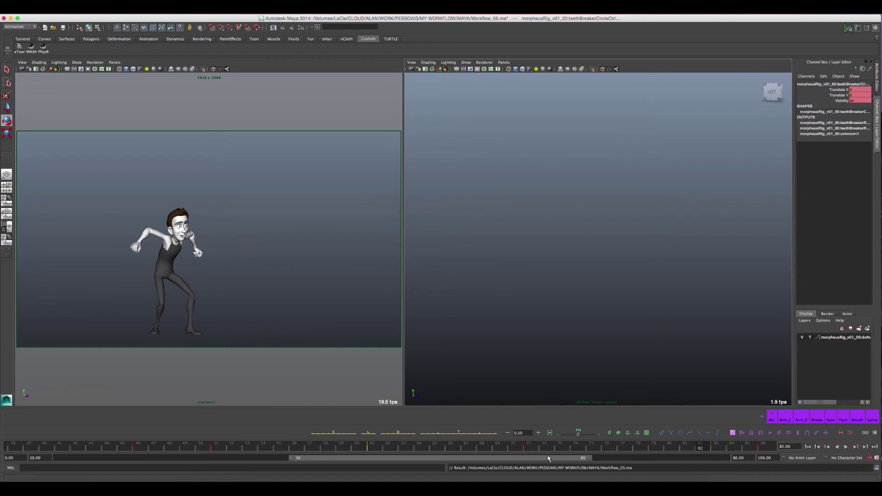
double_click(550, 459)
drag(718, 458, 596, 458)
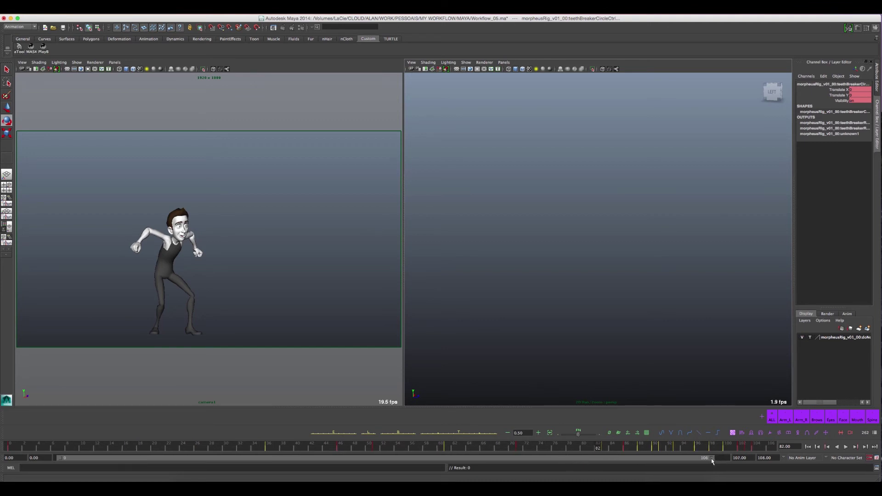
right_click(843, 435)
click(847, 437)
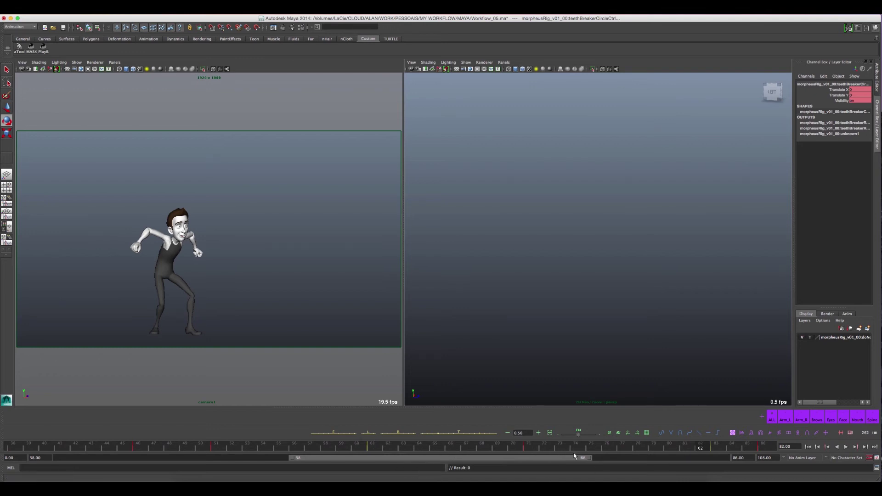
Switch to the Rotate tool, play the 38–86 range and stop at frame 51
key(e)
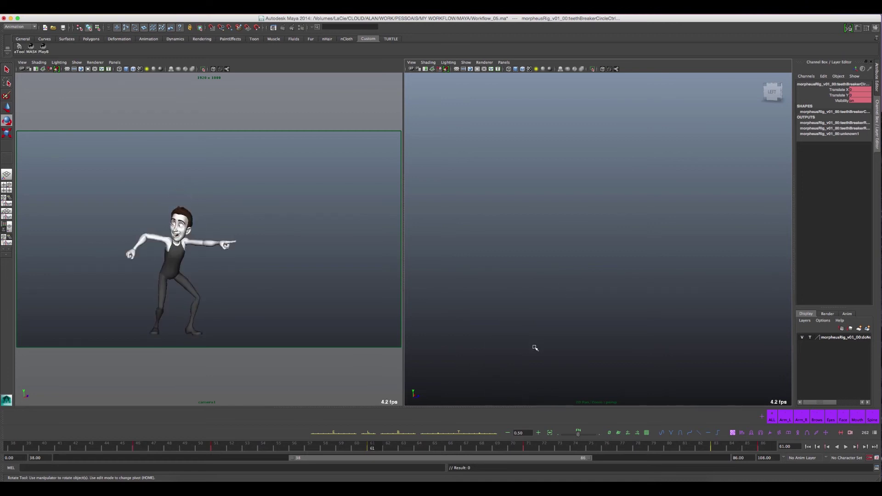
key(Escape)
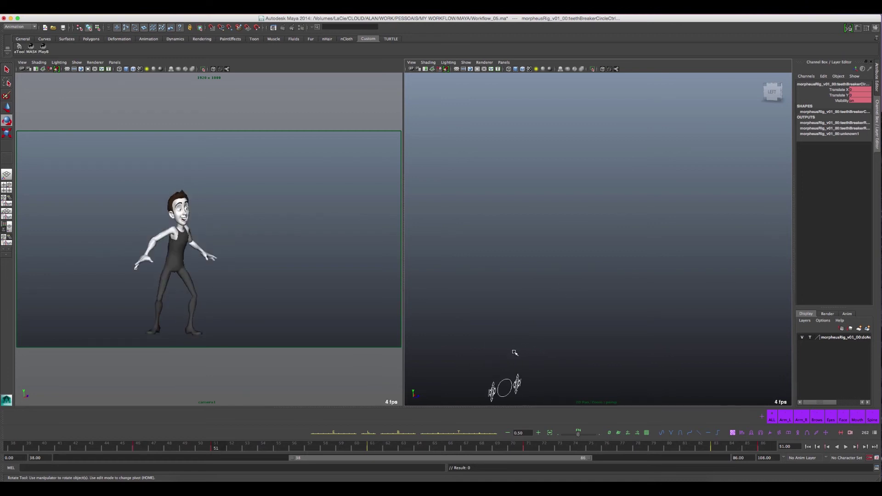
right_click(439, 450)
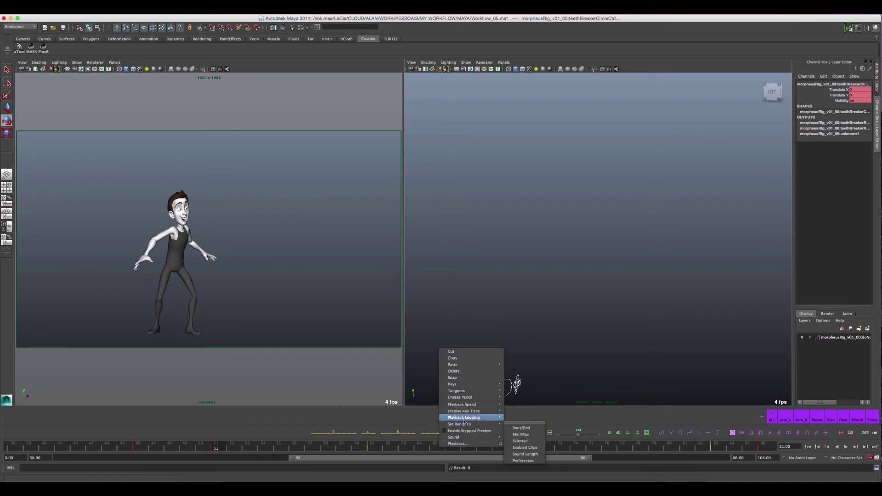
Display the audio track's waveform on the timeline and undo the stray rotation
click(519, 451)
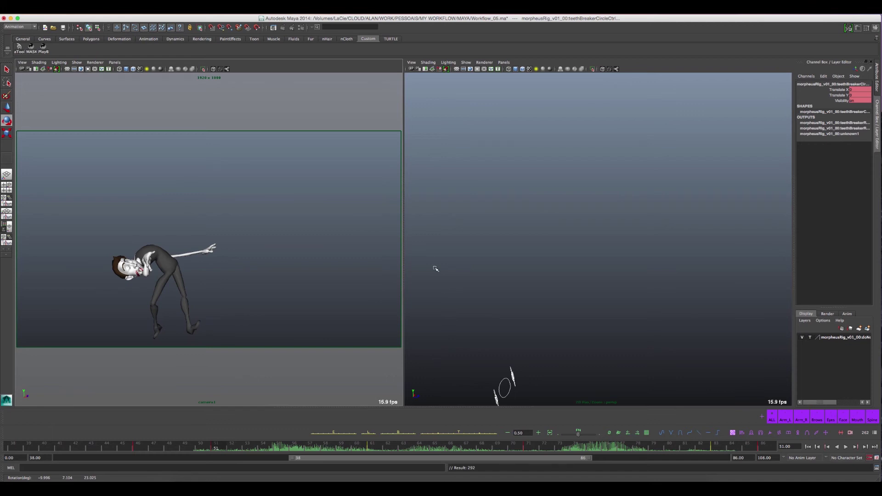
key(ctrl+z)
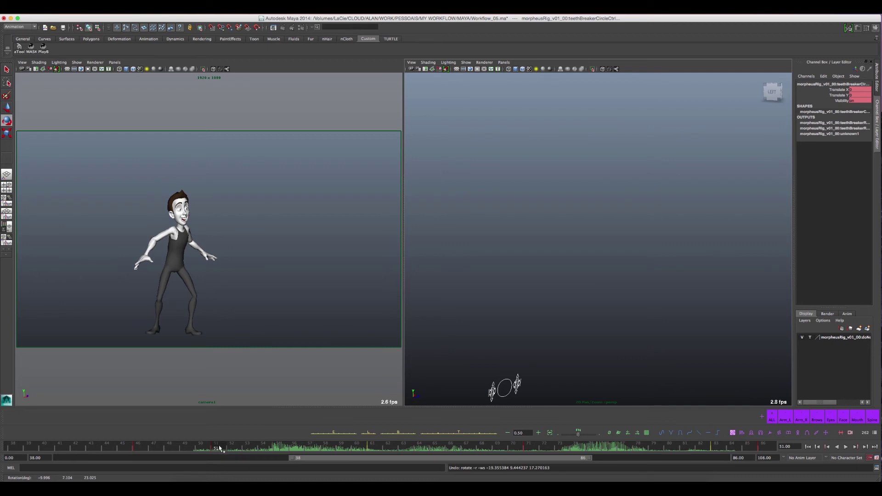
drag(220, 443, 315, 453)
key(alt+a)
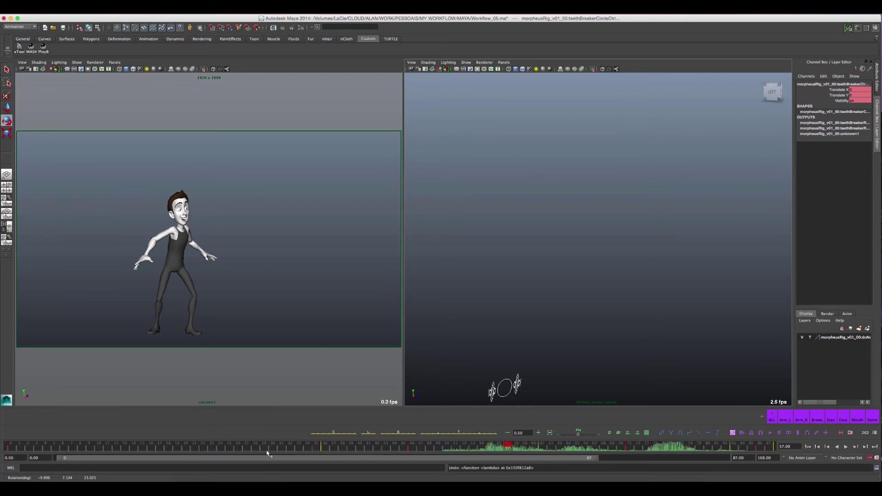
double_click(488, 456)
double_click(461, 455)
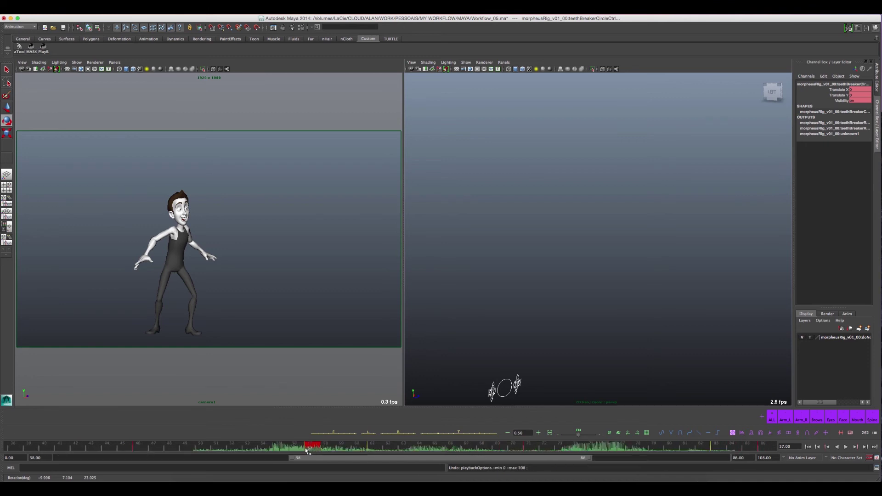
drag(310, 446, 217, 446)
click(193, 451)
drag(193, 450, 140, 447)
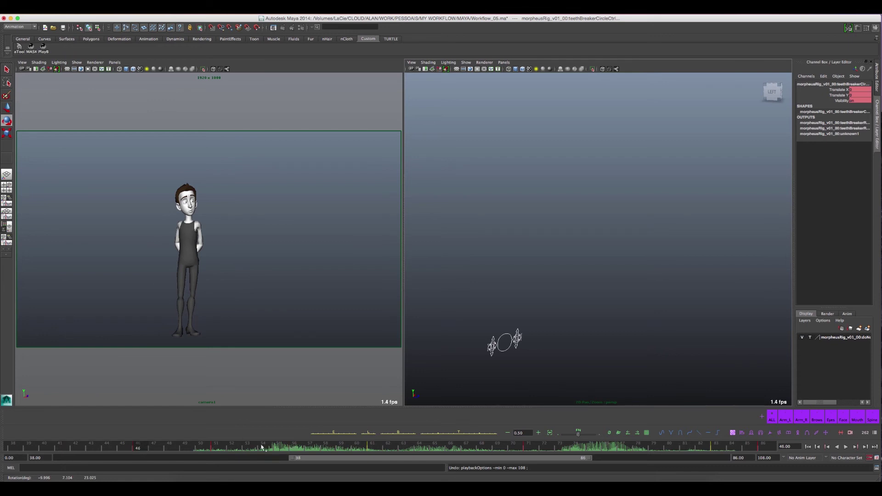
click(216, 448)
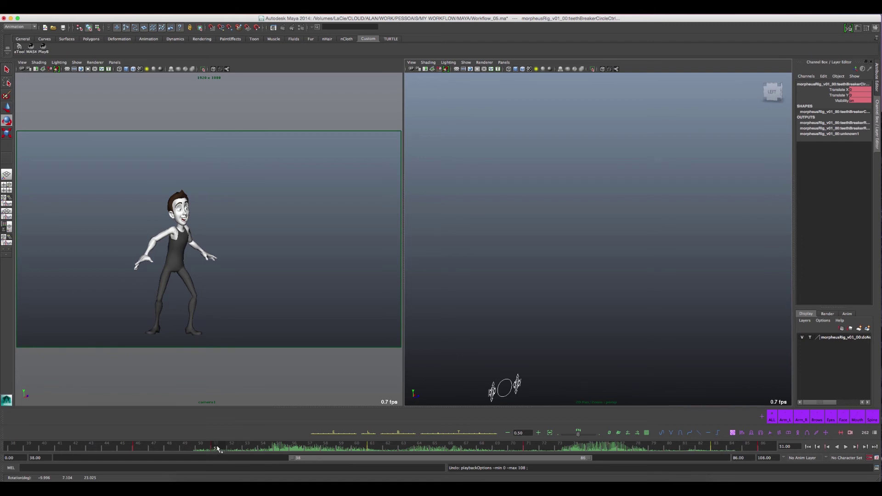
drag(147, 449, 219, 455)
key(alt+v)
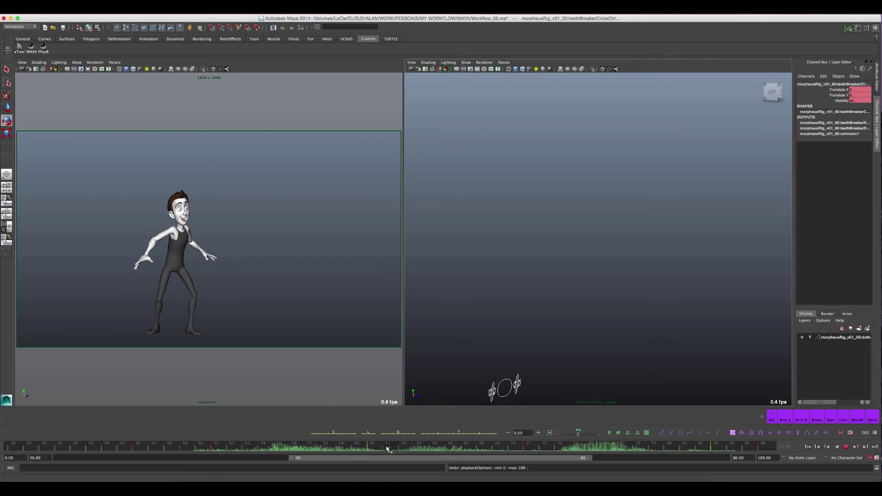
key(alt+v)
click(218, 449)
key(alt+v)
key(alt+v)
drag(351, 452, 344, 449)
click(372, 450)
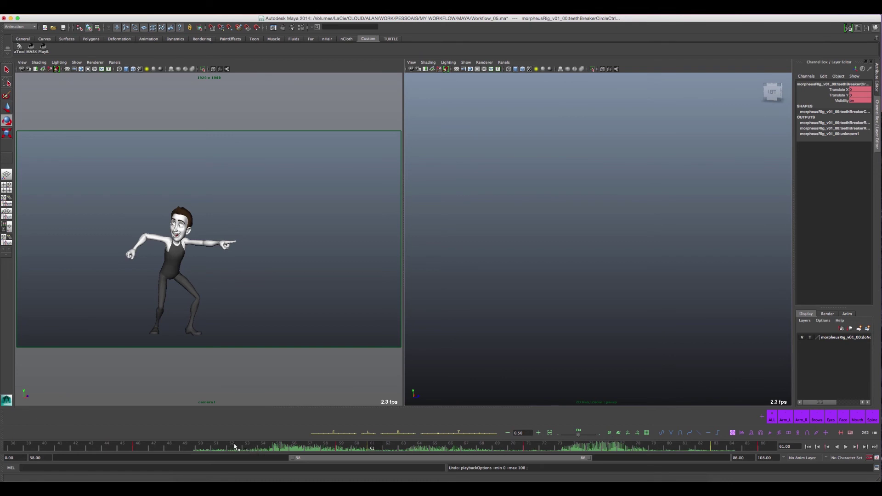
key(alt+v)
drag(281, 449, 466, 444)
key(alt+v)
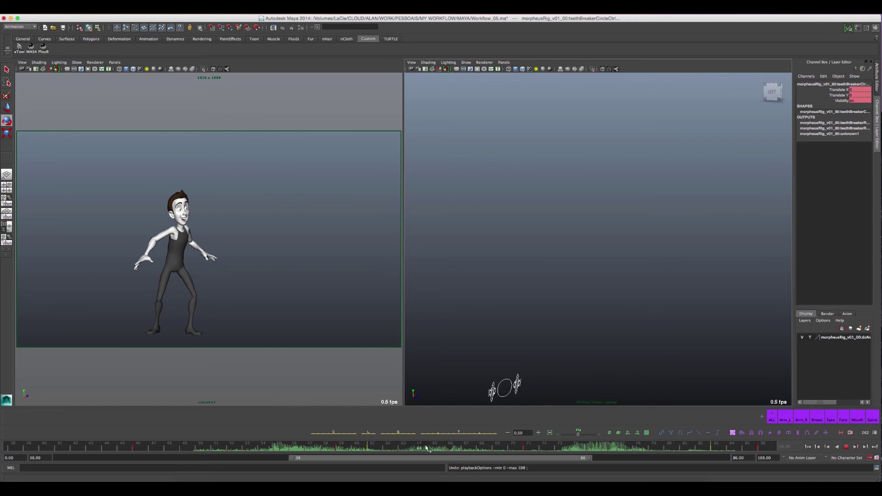
double_click(381, 448)
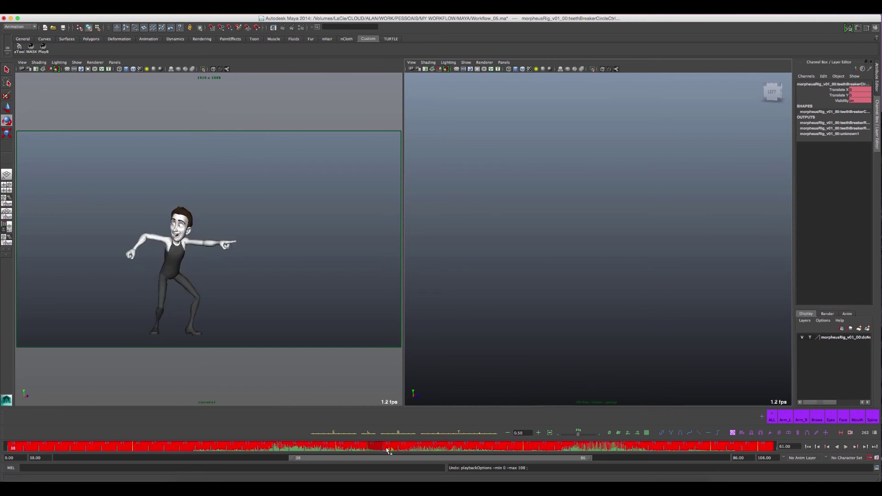
click(423, 451)
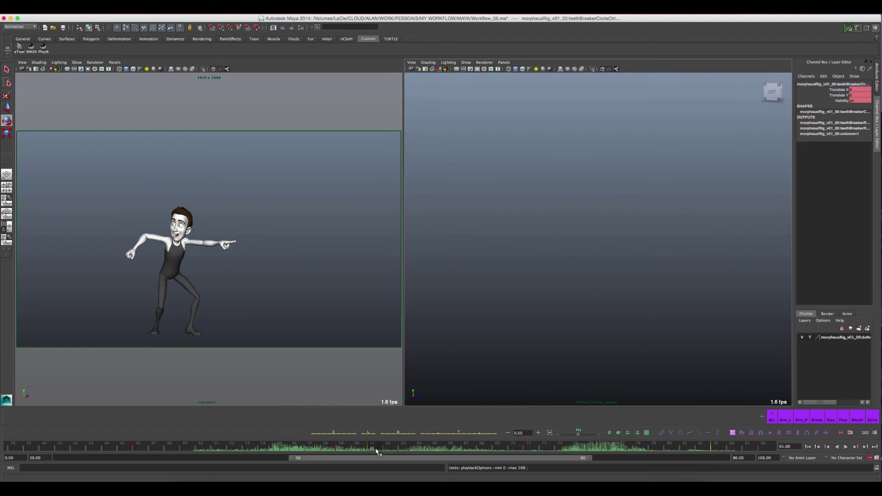
key(e)
alt+middle_drag(507, 291, 682, 303)
scroll(671, 311, up, 3)
scroll(661, 321, down, 3)
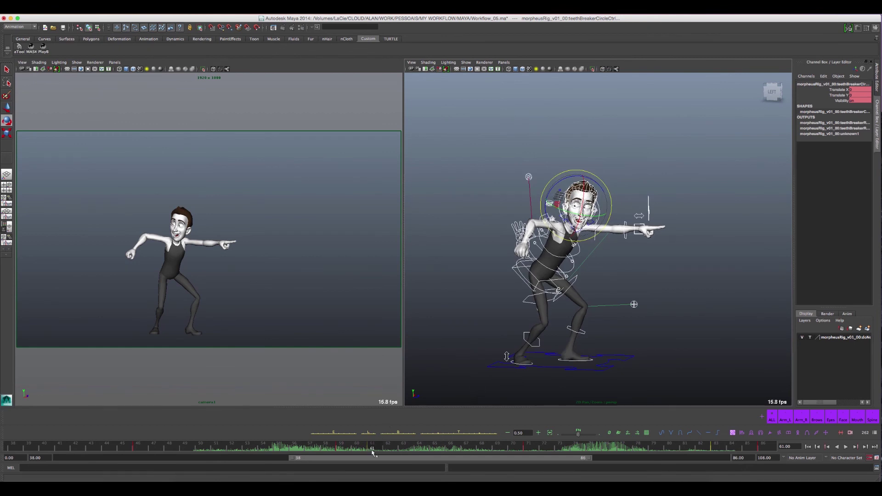
click(349, 445)
drag(373, 448, 434, 449)
key(alt+v)
key(alt+v)
drag(462, 448, 529, 447)
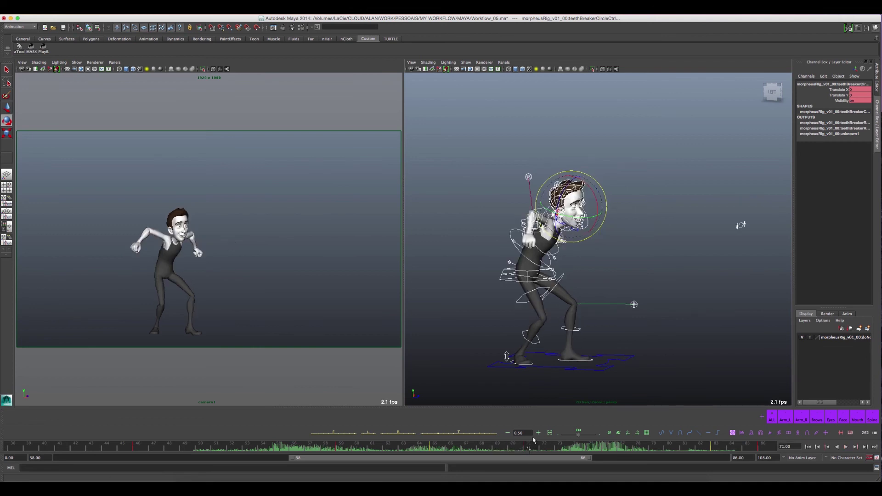
key(alt+v)
click(435, 448)
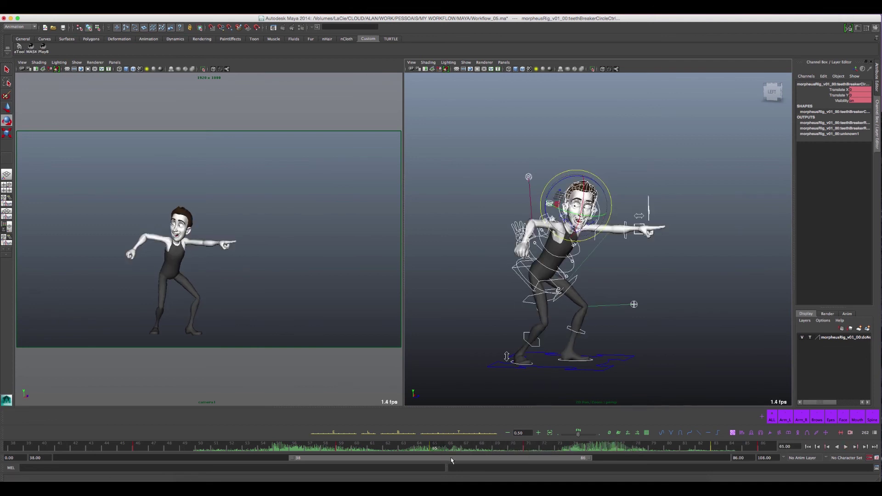
key(alt+v)
click(487, 447)
key(alt+v)
key(Escape)
click(435, 446)
drag(564, 448, 653, 449)
click(443, 448)
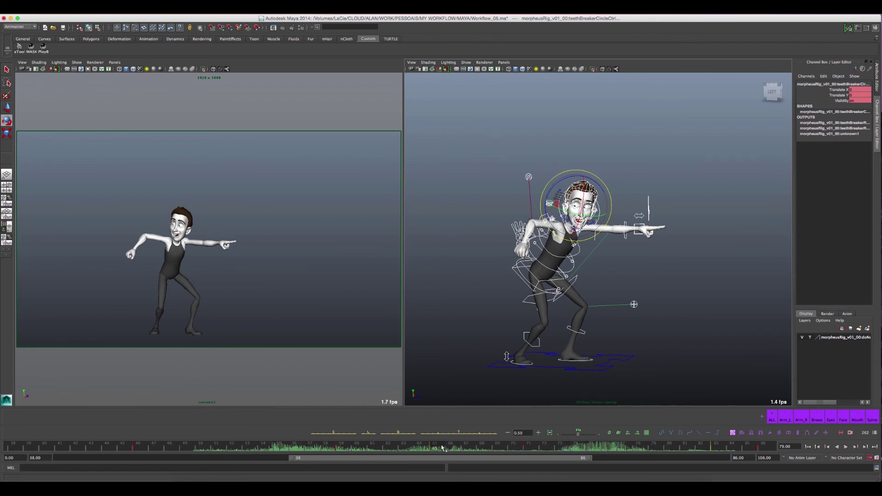
click(528, 446)
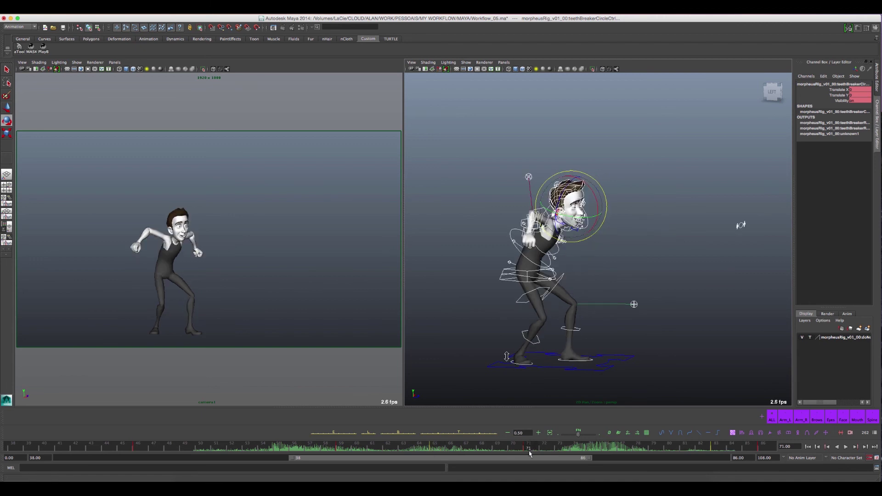
click(436, 448)
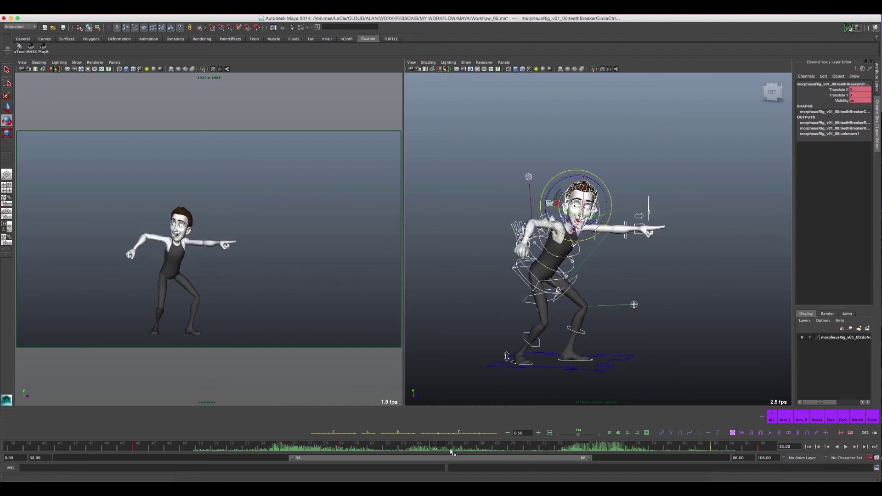
click(529, 447)
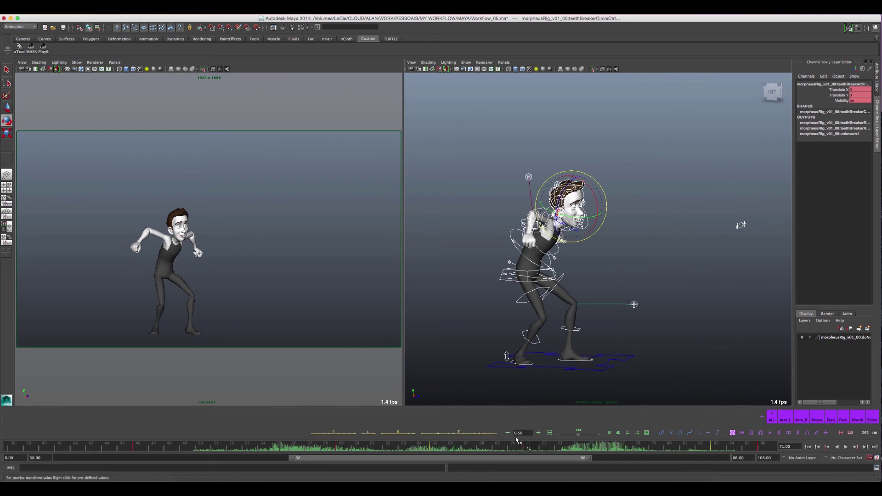
click(437, 448)
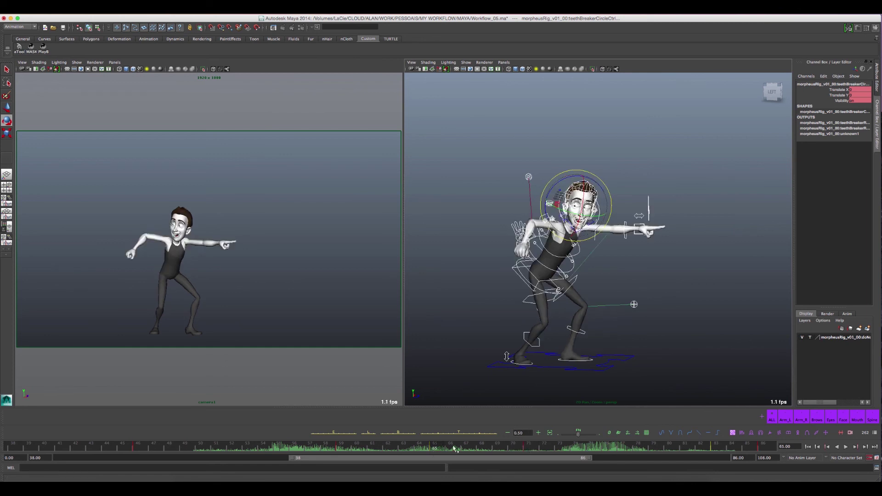
click(529, 448)
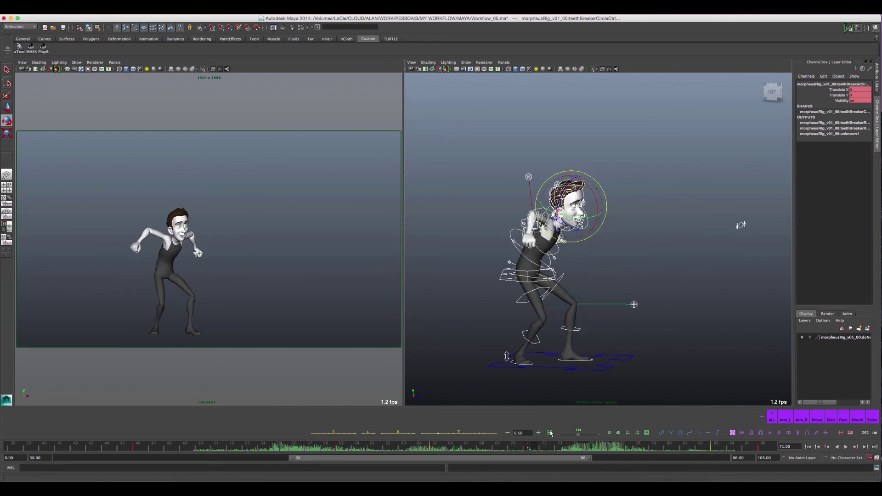
click(438, 448)
Play the leap with audio, then jump to frame 83 and check the keys around frame 71
mouse_move(438, 448)
mouse_down()
mouse_move(478, 450)
mouse_move(342, 448)
mouse_move(464, 453)
mouse_up()
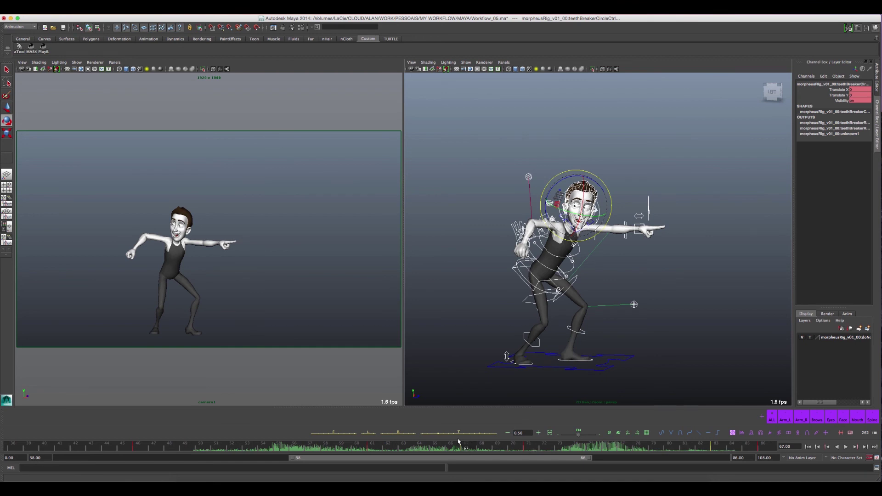
key(alt+v)
key(alt+v)
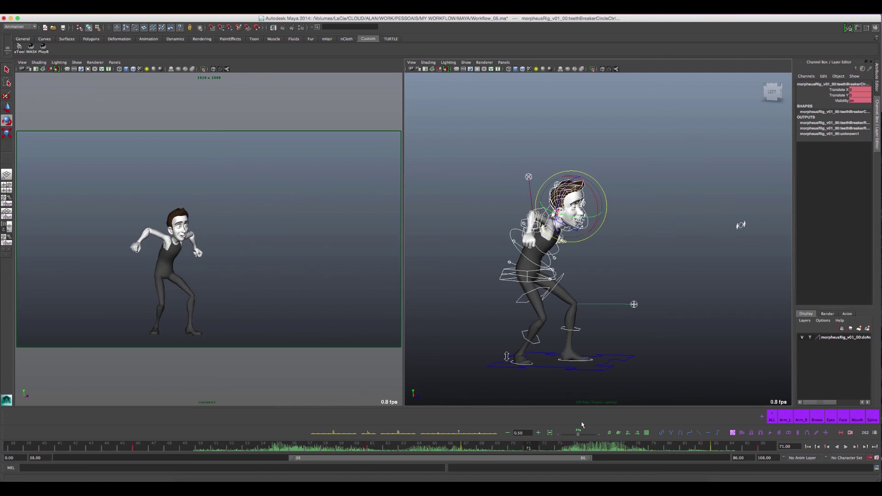
click(718, 448)
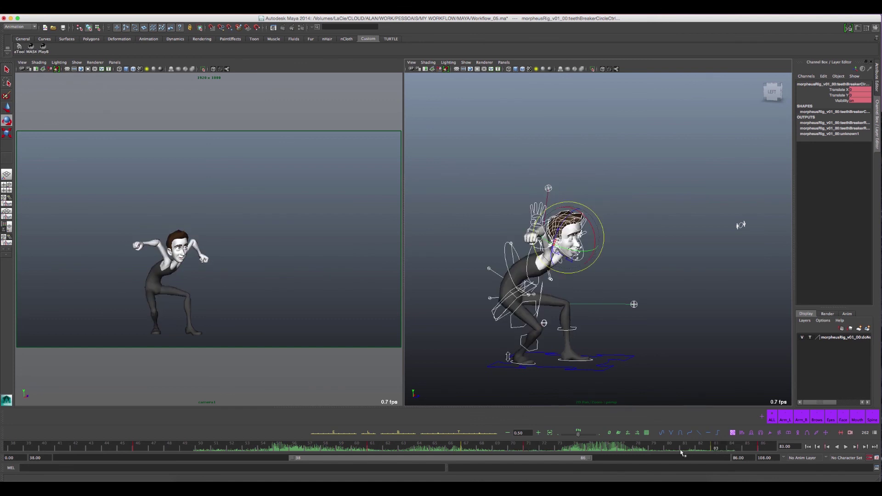
key(comma)
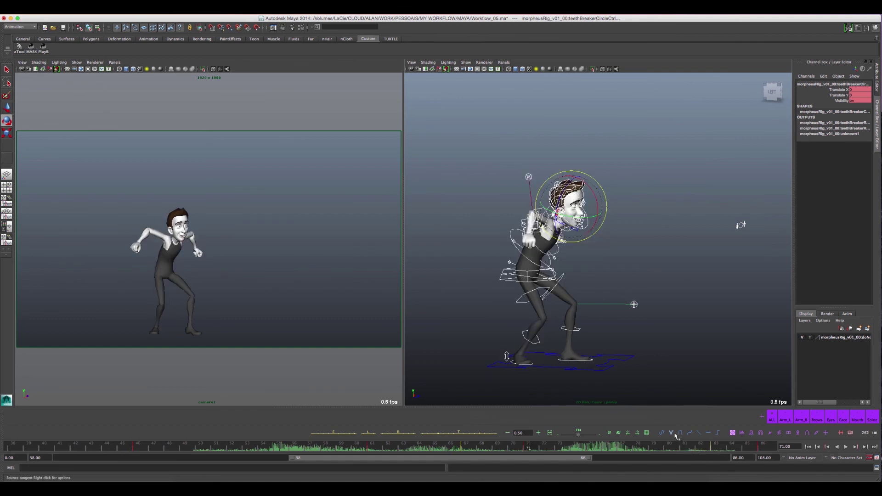
key(period)
key(comma)
key(period)
key(comma)
key(period)
key(comma)
Flip between the keys at frames 67 and 71, then 83 and 86, ending on 83
drag(505, 452, 490, 453)
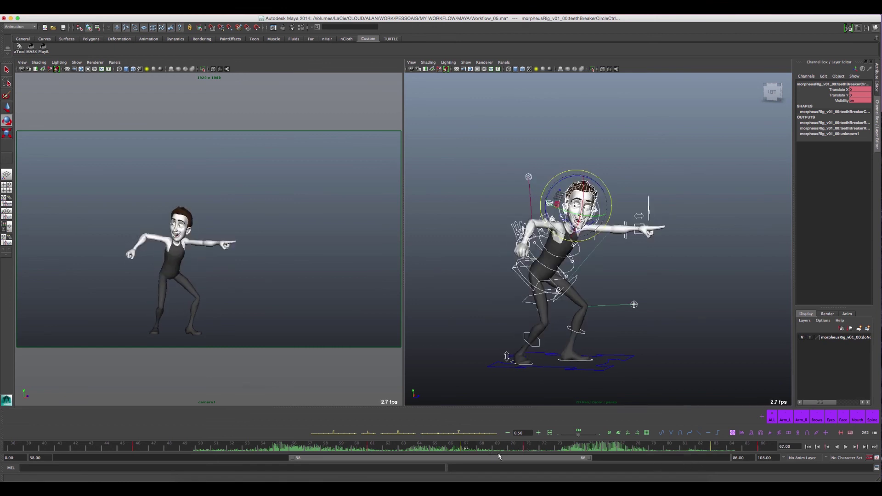
key(period)
key(comma)
key(period)
key(comma)
key(period)
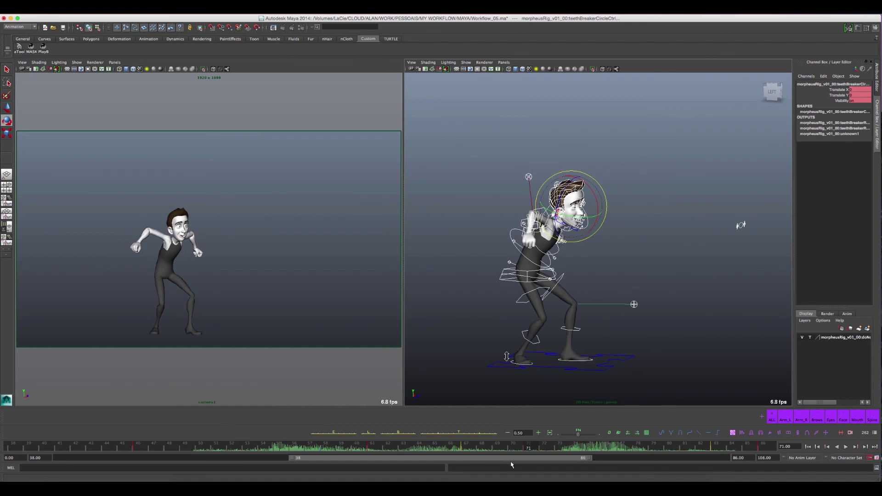
key(comma)
key(period)
key(comma)
key(period)
key(period)
key(comma)
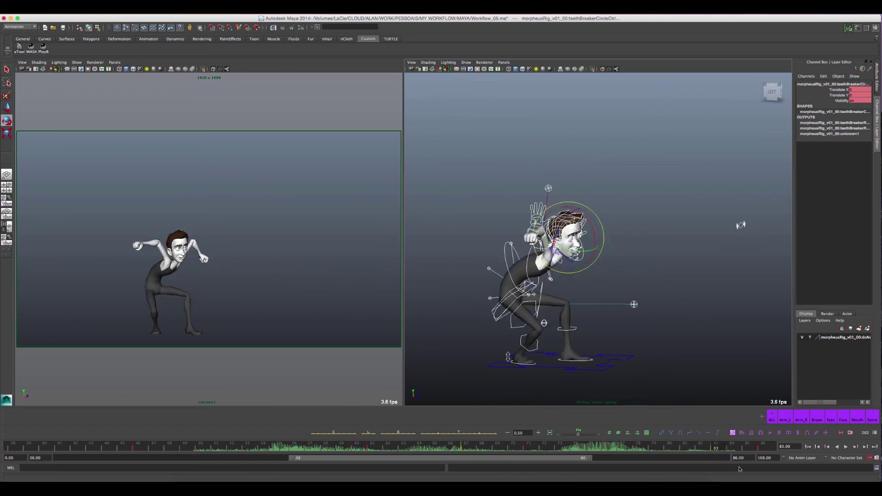
key(period)
key(comma)
key(period)
click(722, 449)
Compare the poses at frames 71 and 84 and scrub through the stretch to frame 81
drag(723, 450, 734, 448)
click(528, 448)
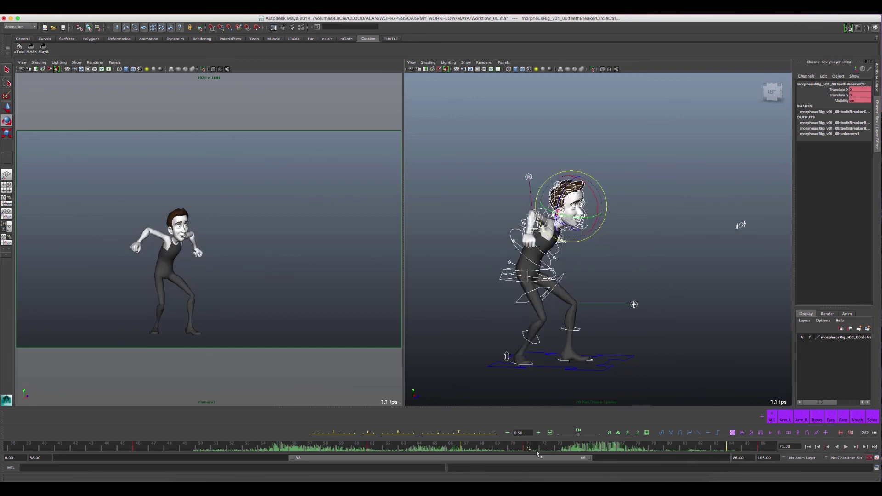
click(734, 448)
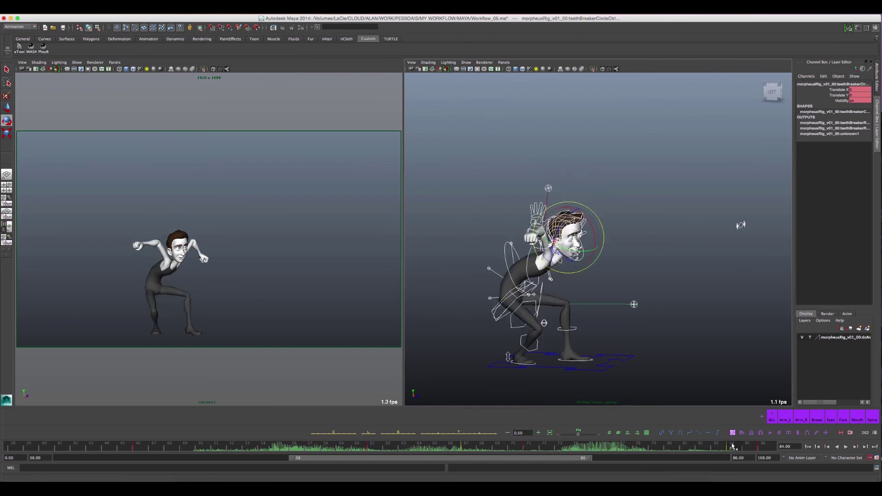
click(537, 448)
drag(530, 448, 688, 446)
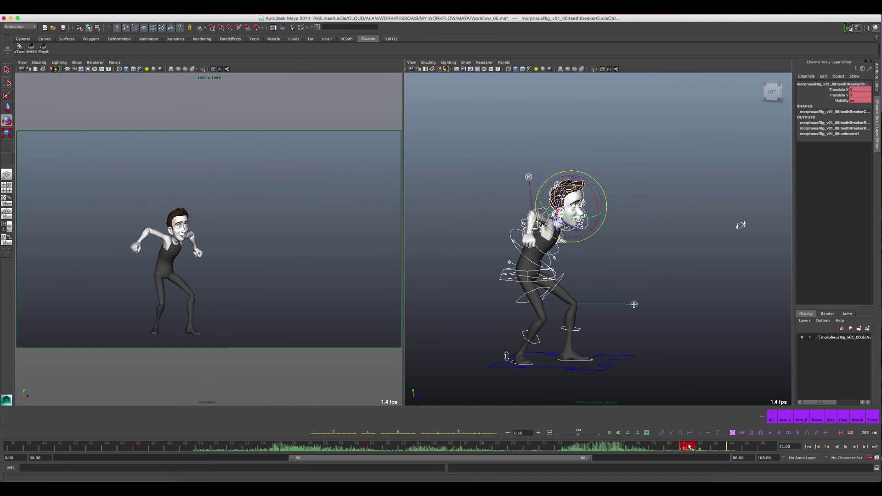
click(741, 451)
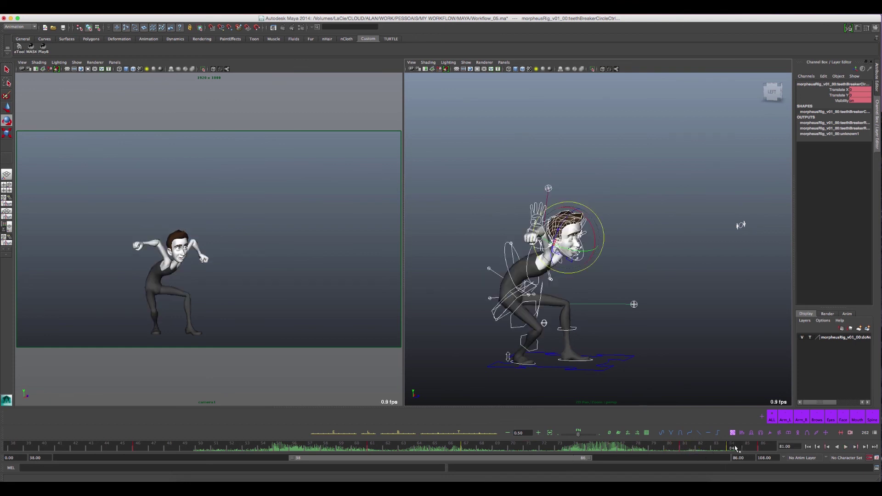
click(687, 449)
Toggle between the keys at frames 81, 84 and 86, then step back to frame 67
key(.)
key(.)
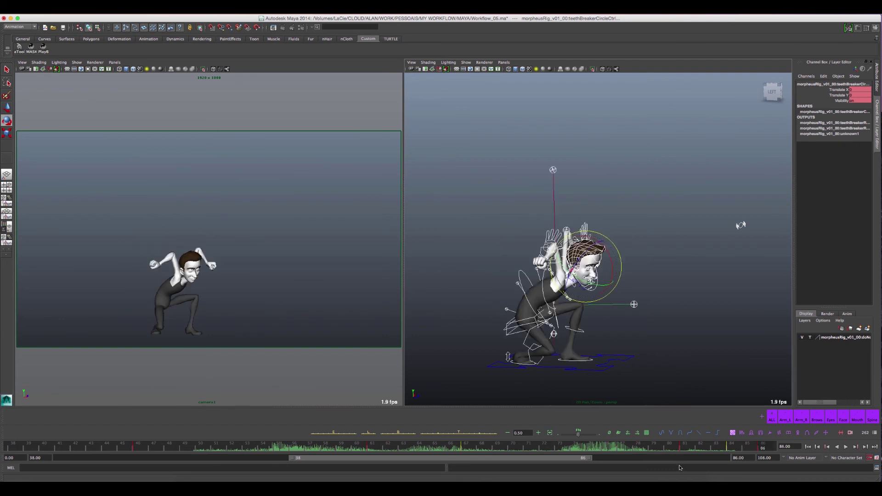
key(comma)
key(period)
key(comma)
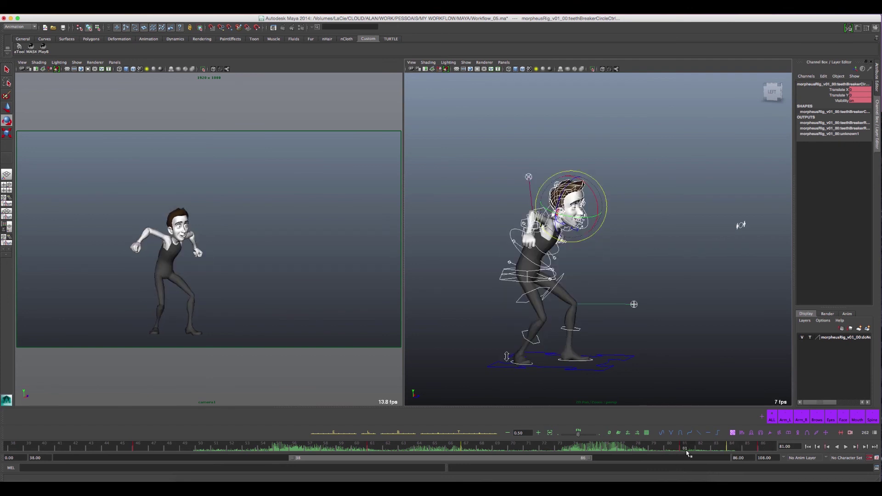
key(period)
key(comma)
key(period)
key(comma)
key(period)
key(period)
key(comma)
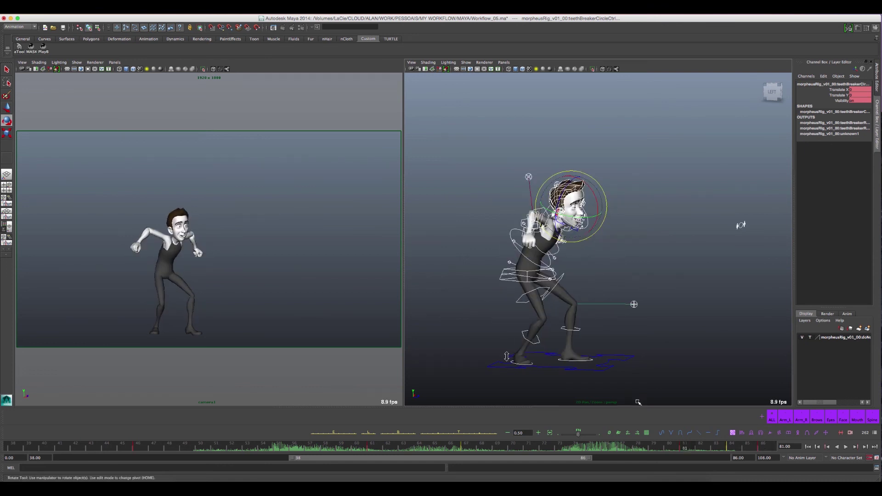
key(comma)
key(period)
key(comma)
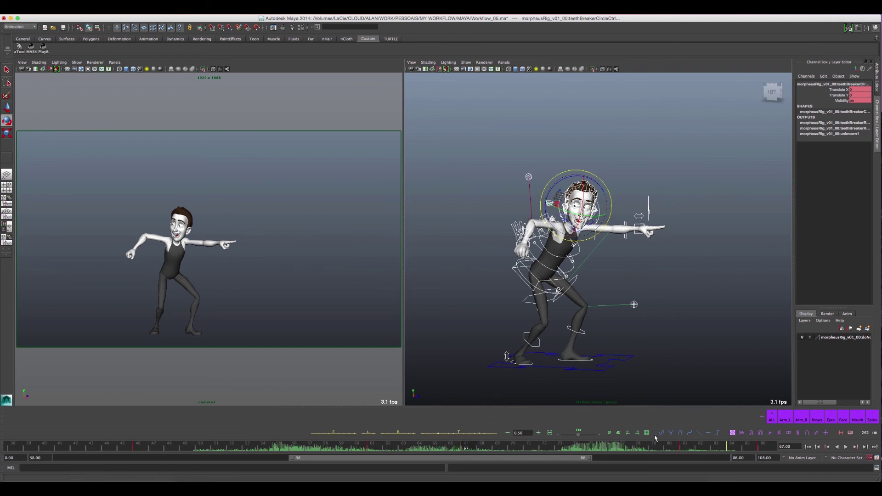
Step back to frame 61, forward to 81, and render a playblast of the leap
key(comma)
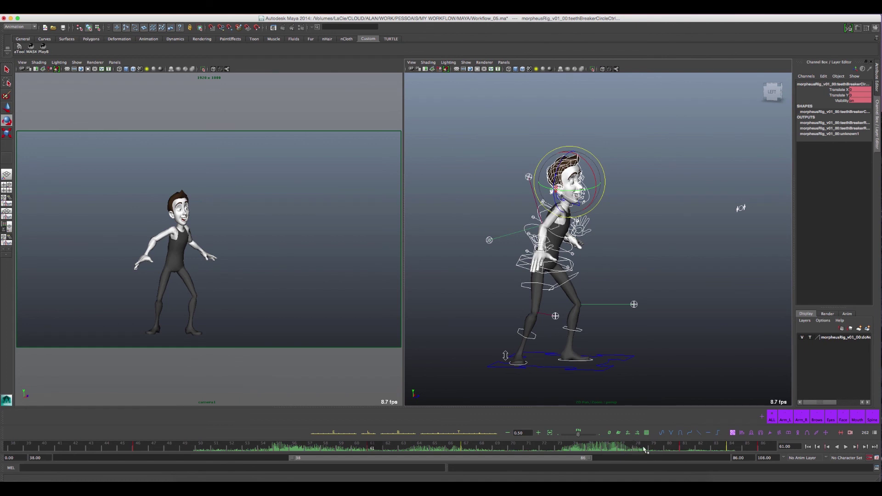
key(period)
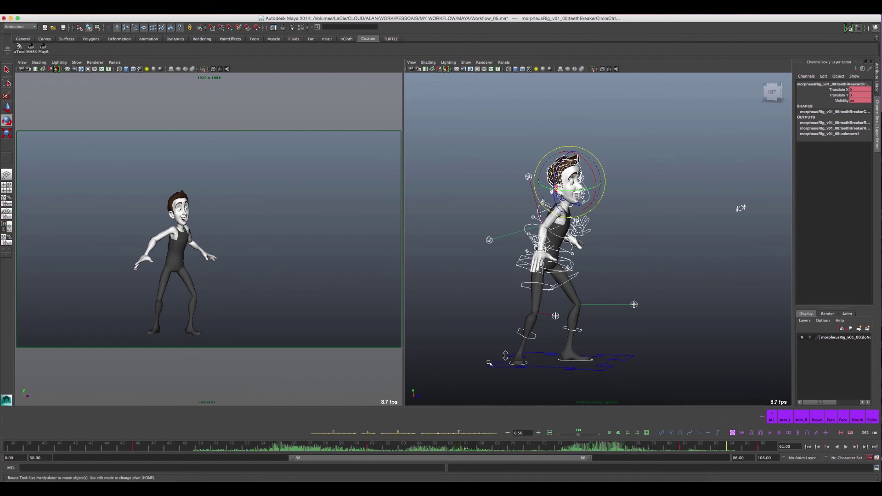
key(period)
key(period)
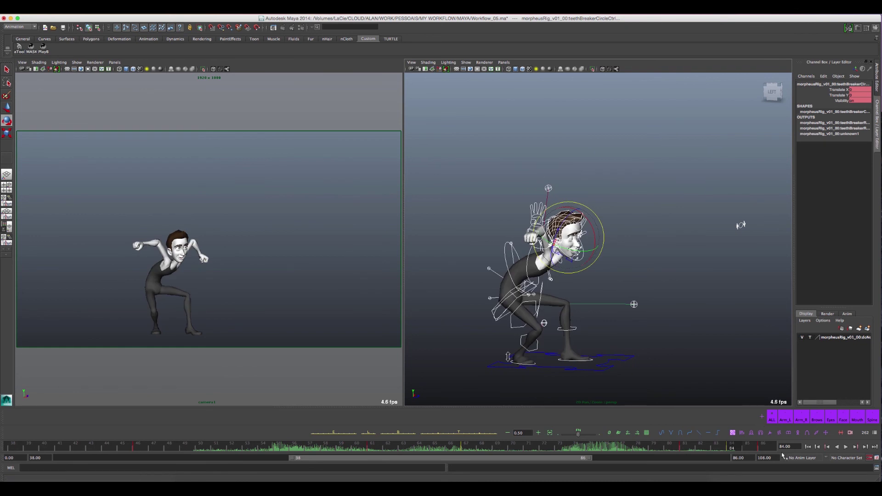
click(852, 434)
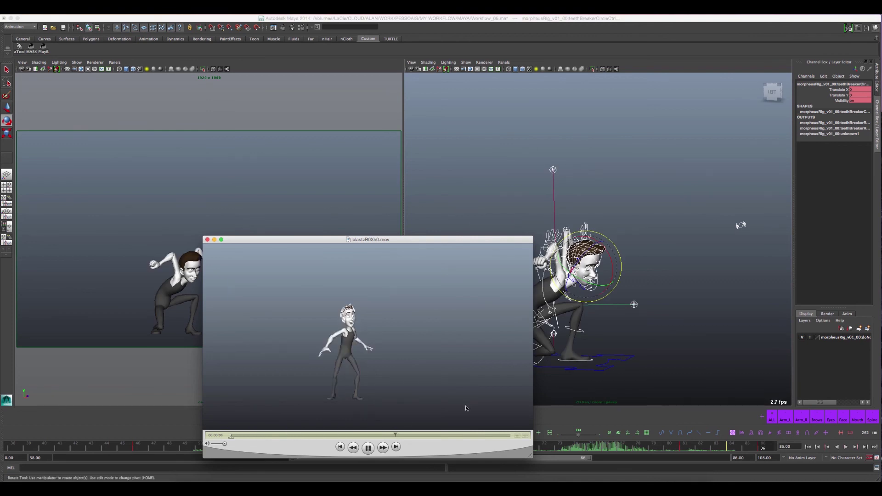
Replay the blastzR0Xh0.mov playblast, close it, and bring Maya back to the front
click(366, 450)
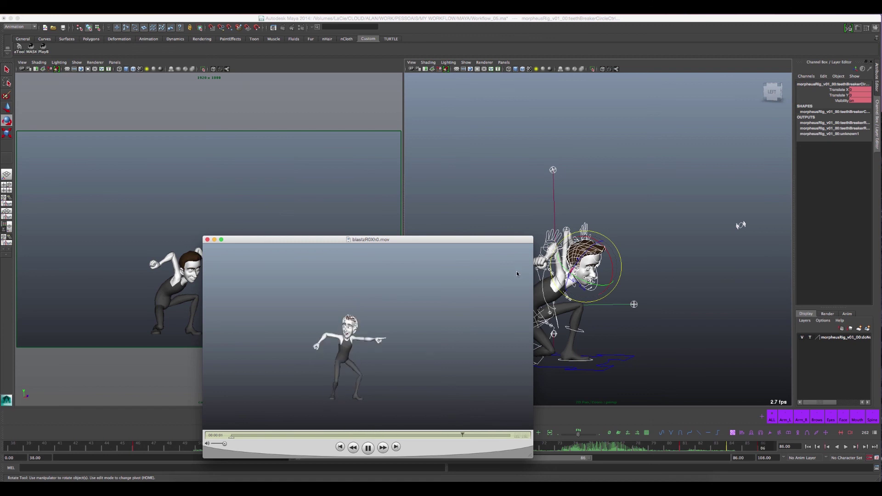
click(208, 240)
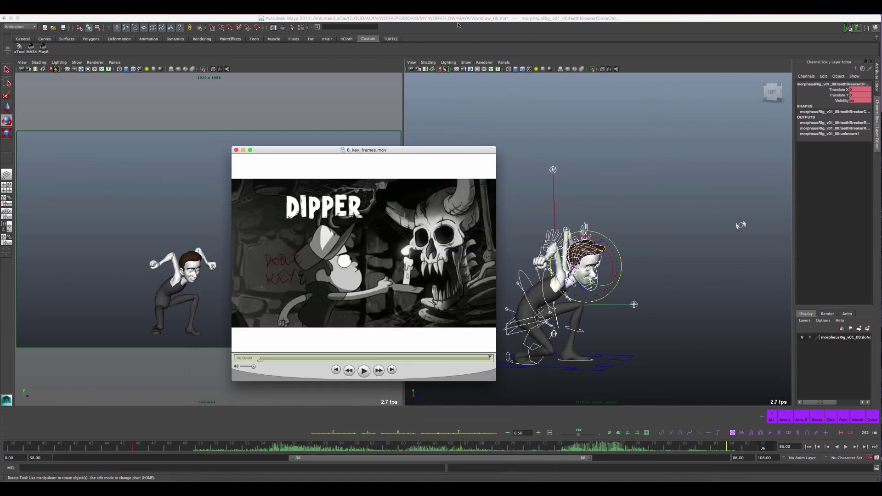
click(457, 24)
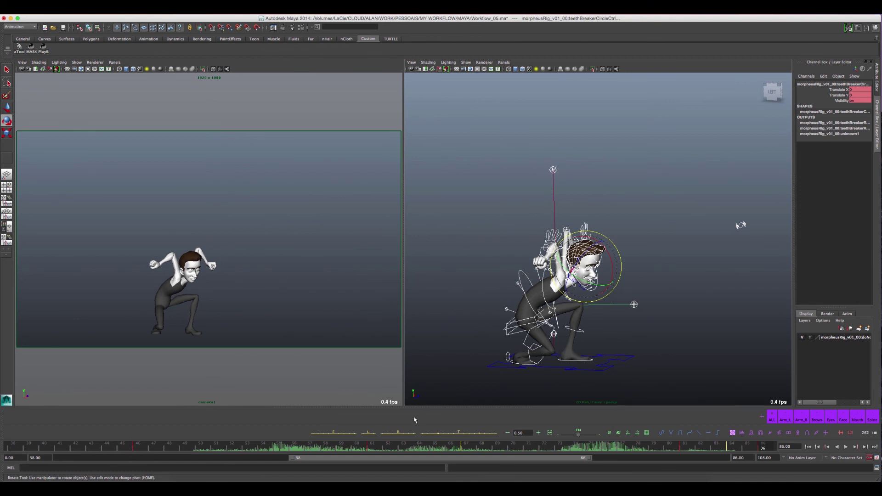
Jump to frame 61, step back to the standing key at frame 46, and play from there
click(372, 448)
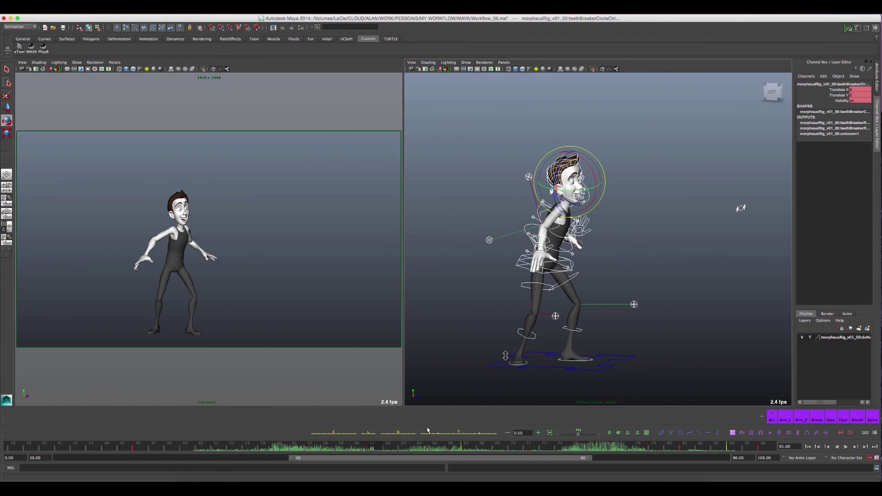
key(comma)
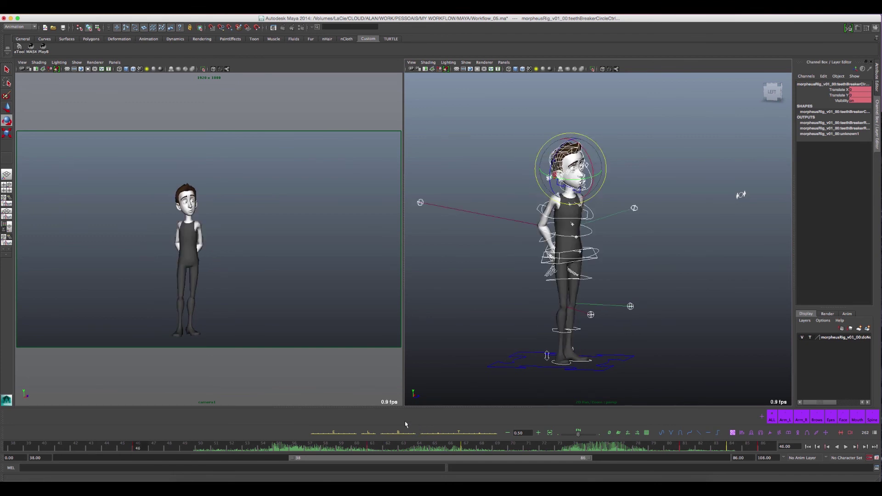
key(alt+v)
key(alt+v)
key(alt+v)
key(alt+v)
key(alt+v)
key(alt+v)
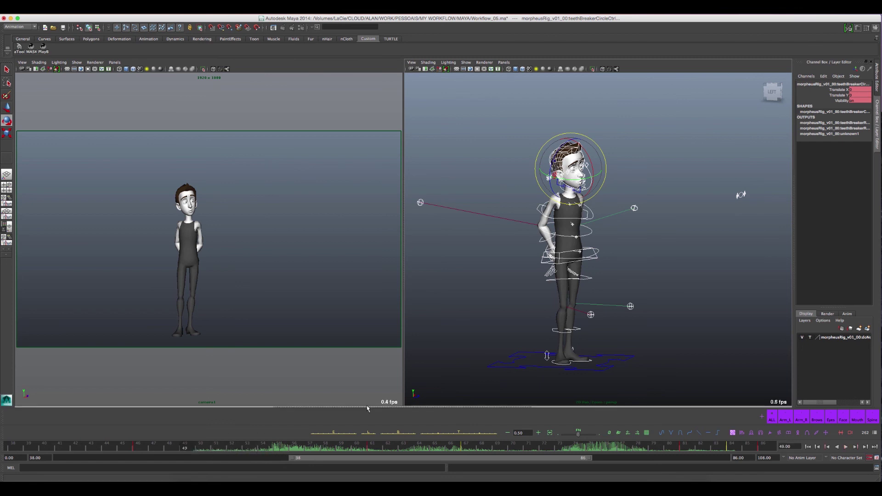